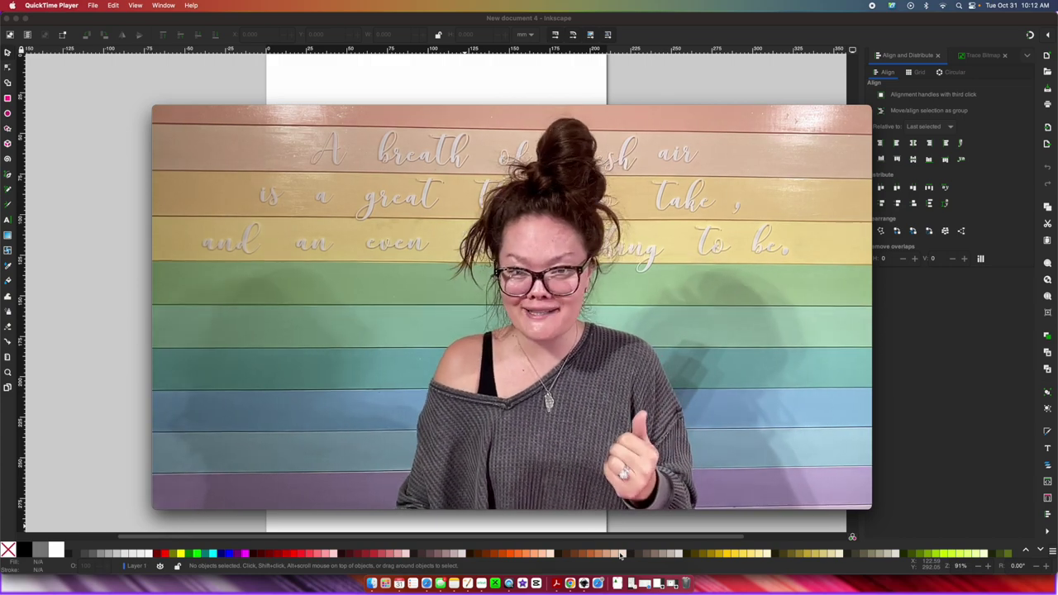
Import the Christmas tree SVG into the blank document as editable objects.
{"action": "left_click_drag", "start_coordinate": [153, 106], "coordinate": [633, 299]}
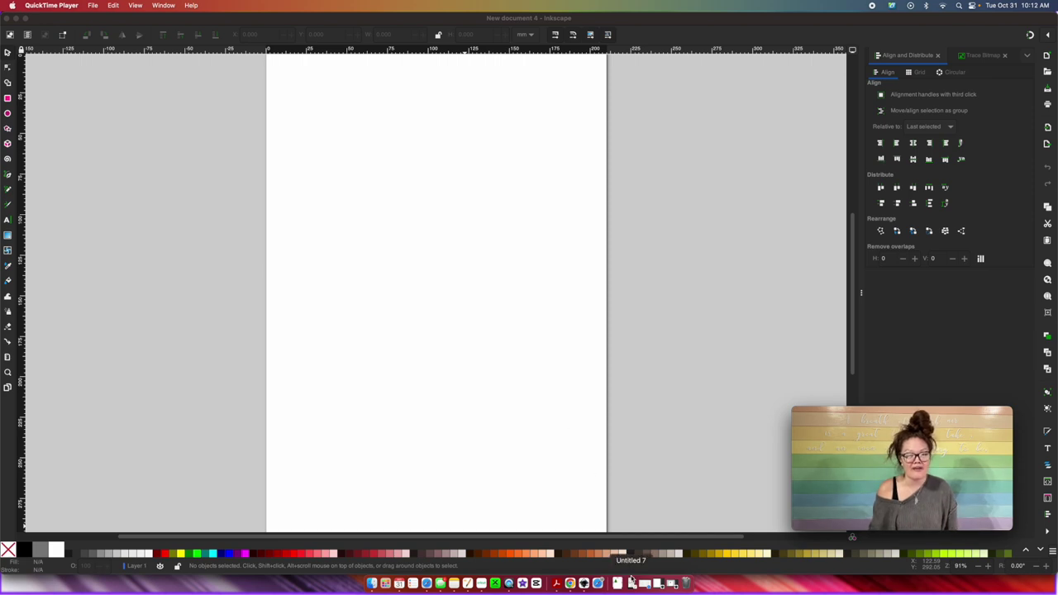
{"action": "left_click", "coordinate": [617, 583]}
{"action": "left_click_drag", "start_coordinate": [630, 446], "coordinate": [435, 248]}
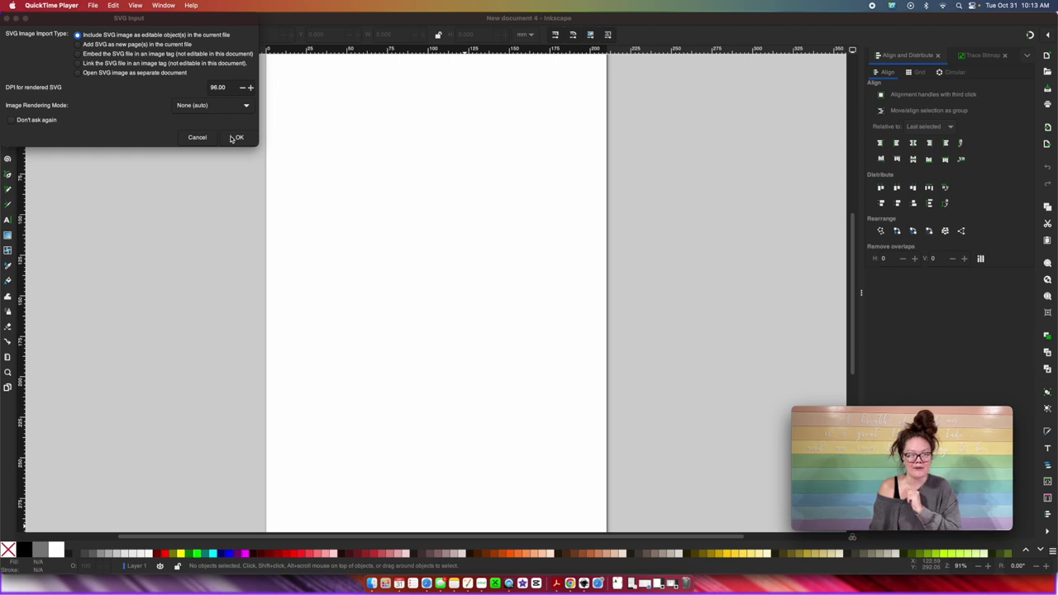
{"action": "left_click", "coordinate": [238, 137]}
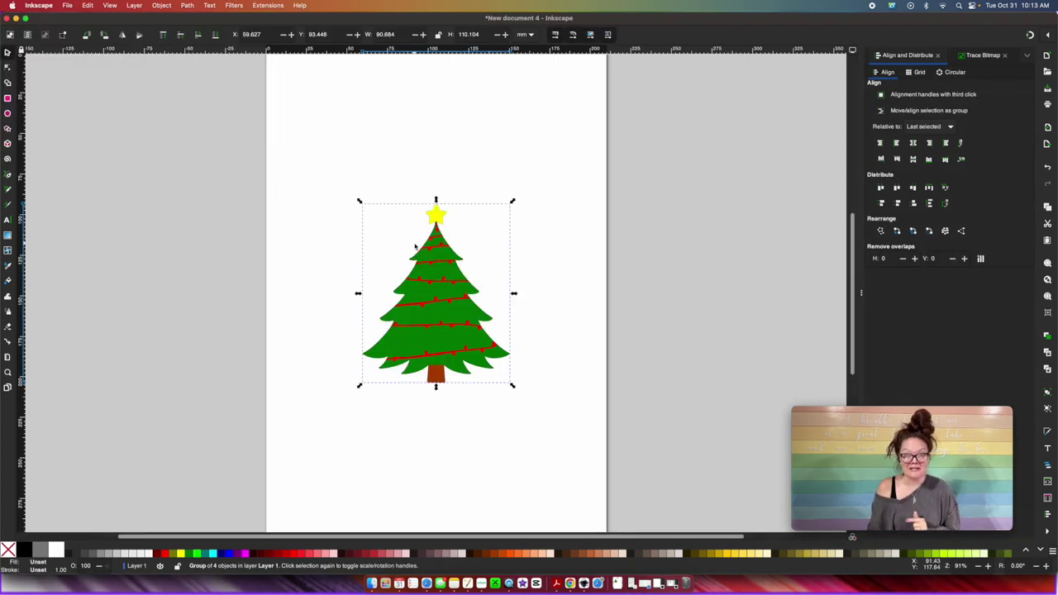
Move the imported tree off the page to its left and place a duplicate on the upper part of the page.
{"action": "left_click_drag", "start_coordinate": [447, 275], "coordinate": [447, 248]}
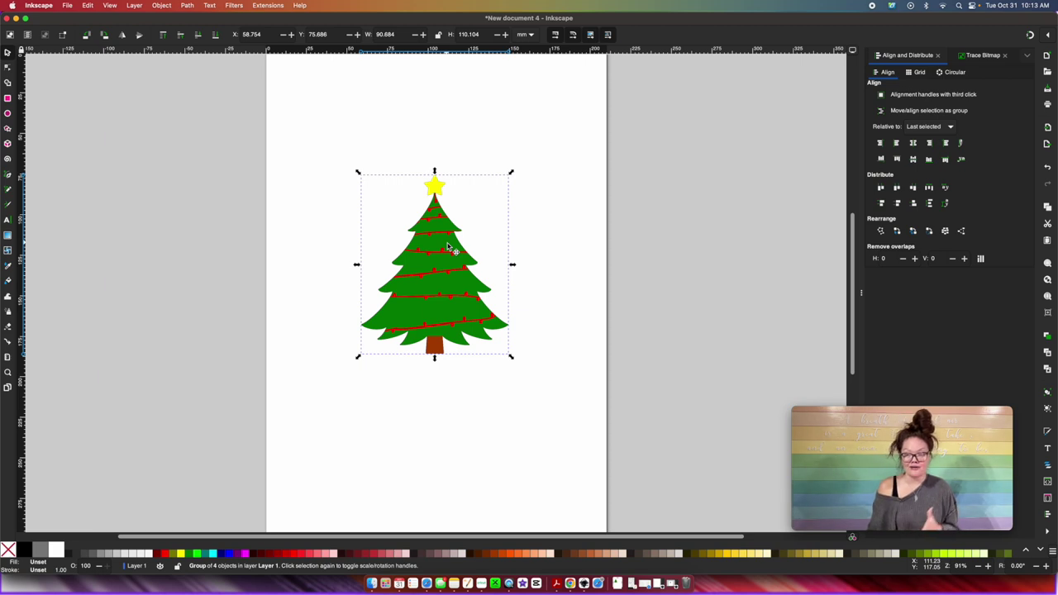
{"action": "left_click_drag", "start_coordinate": [438, 246], "coordinate": [187, 218]}
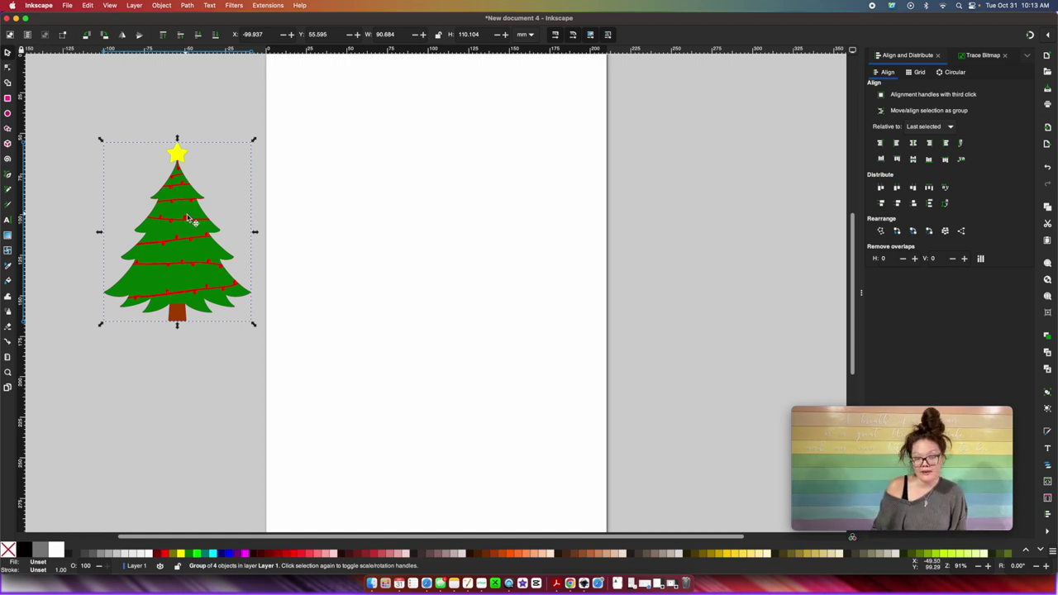
{"action": "key", "text": "ctrl+d"}
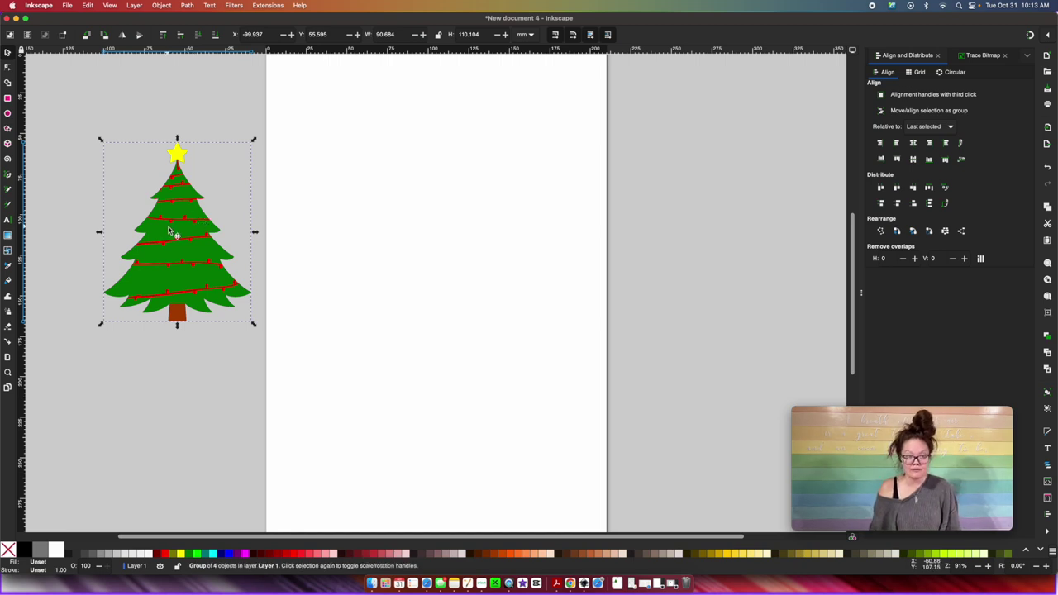
{"action": "left_click_drag", "start_coordinate": [170, 233], "coordinate": [351, 210]}
Ungroup the duplicated tree on the page into its separate coloured shapes and clear the selection.
{"action": "right_click", "coordinate": [348, 208]}
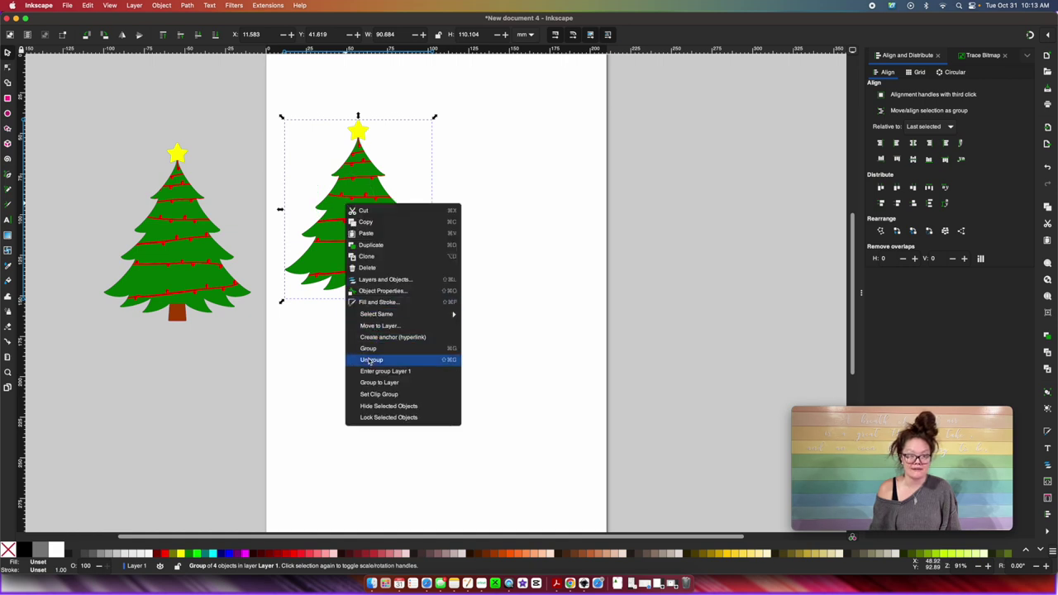
{"action": "left_click", "coordinate": [370, 360]}
{"action": "left_click", "coordinate": [356, 359]}
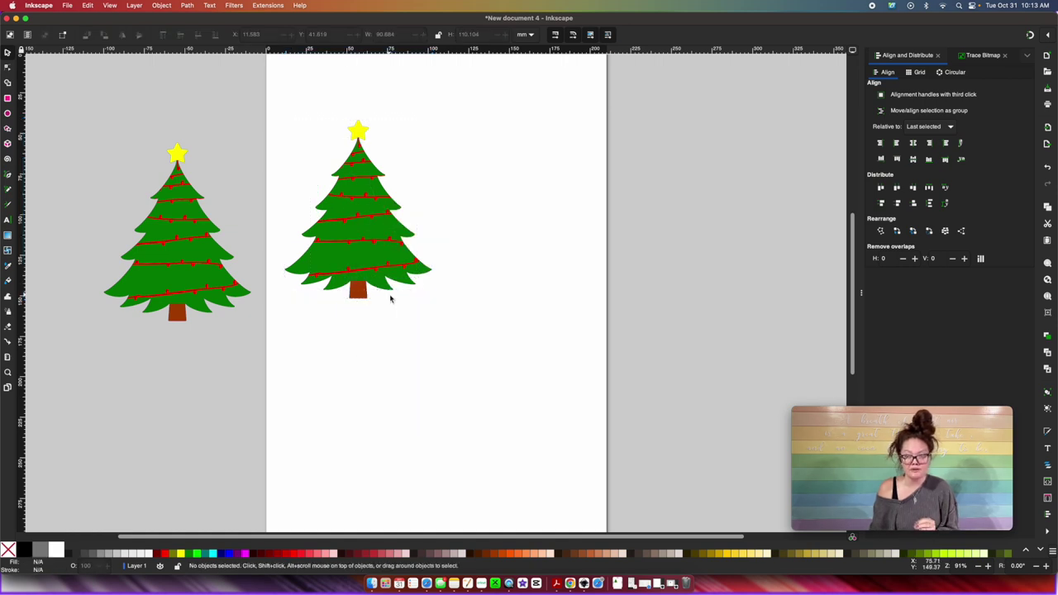
Move the green tree shape together with its red light strings off the brown base to the right half of the page.
{"action": "left_click", "coordinate": [376, 269]}
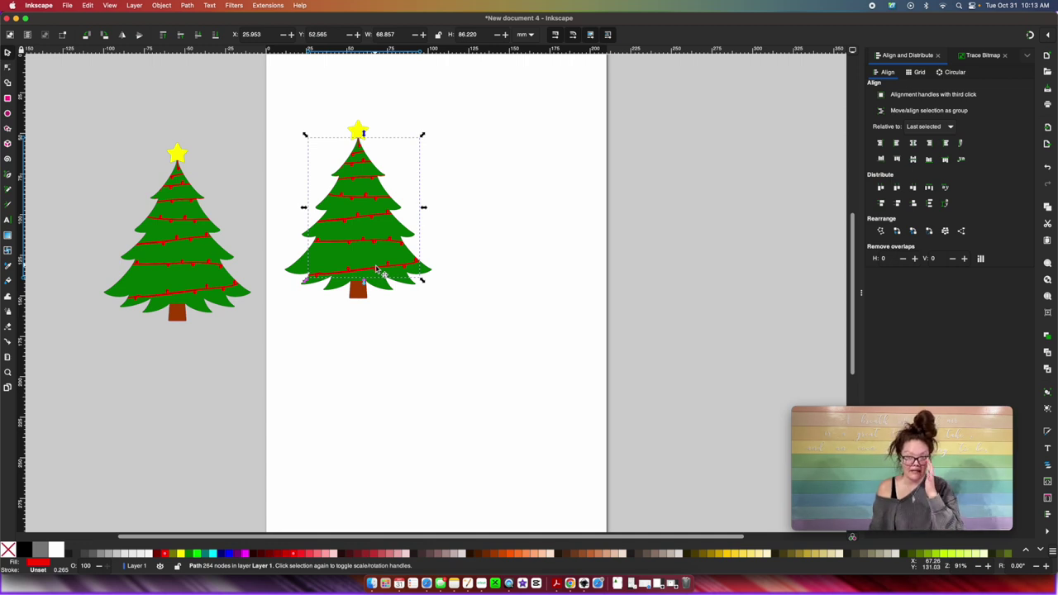
{"action": "key", "text": "shift"}
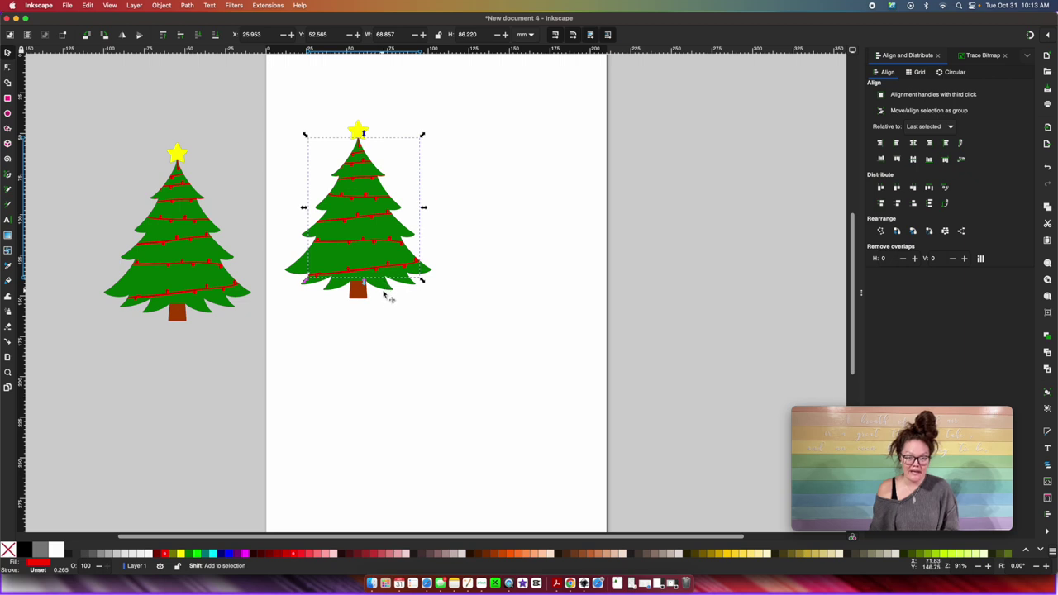
{"action": "left_click", "coordinate": [387, 289], "text": "shift"}
{"action": "left_click_drag", "start_coordinate": [390, 291], "coordinate": [549, 294]}
{"action": "left_click", "coordinate": [515, 354]}
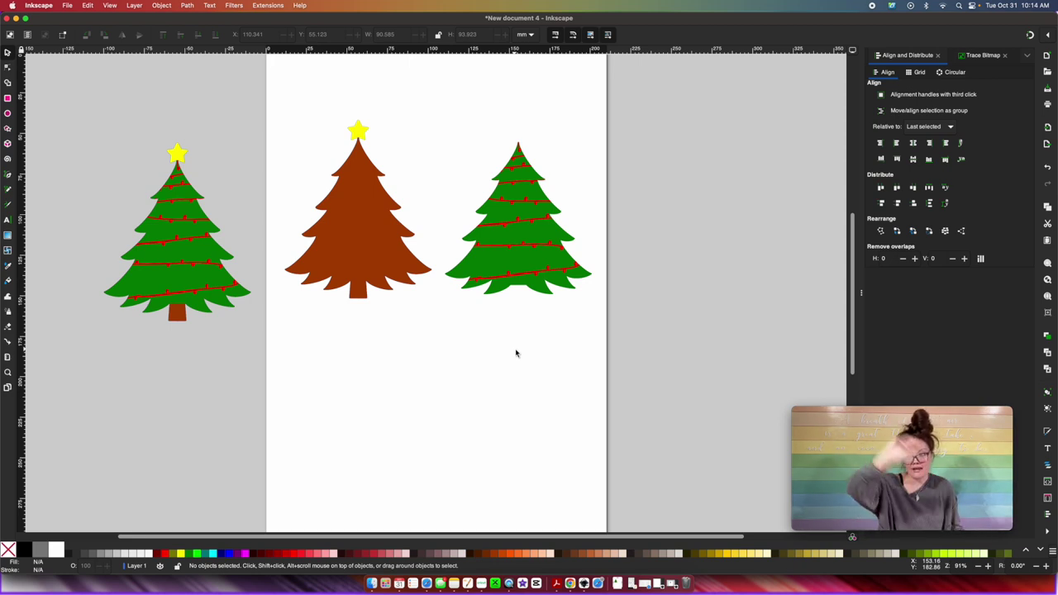
Move the yellow star off the brown base and place it just above the brown star.
{"action": "left_click", "coordinate": [363, 138]}
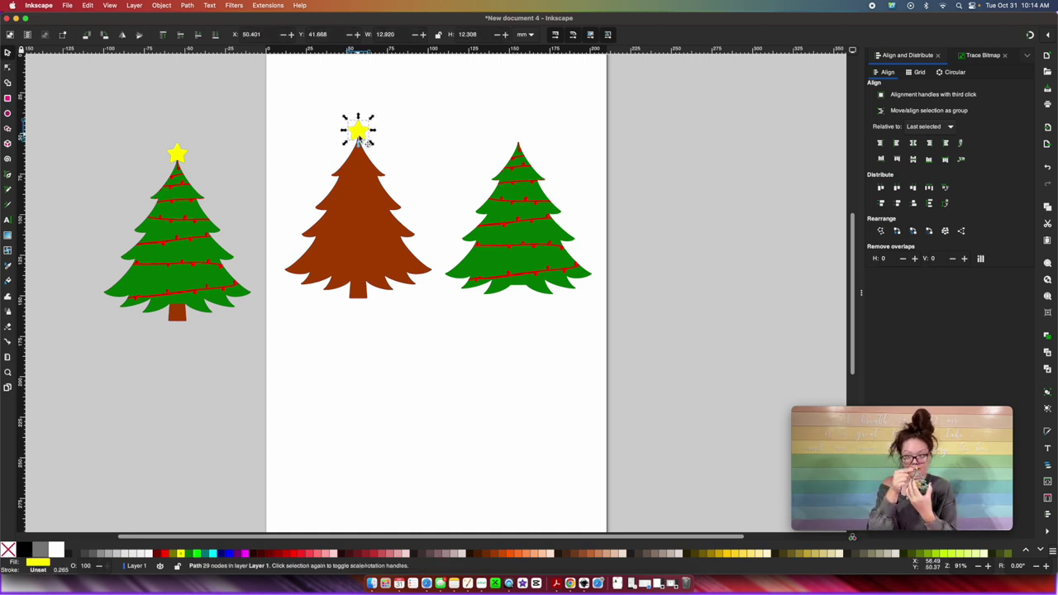
{"action": "left_click_drag", "start_coordinate": [360, 141], "coordinate": [358, 105]}
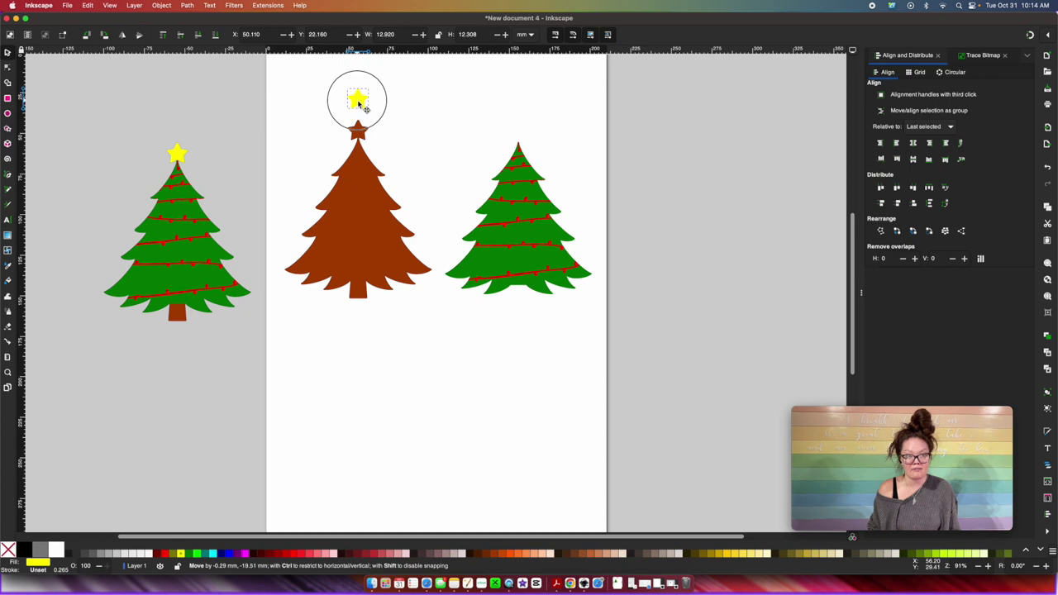
{"action": "left_click", "coordinate": [351, 190]}
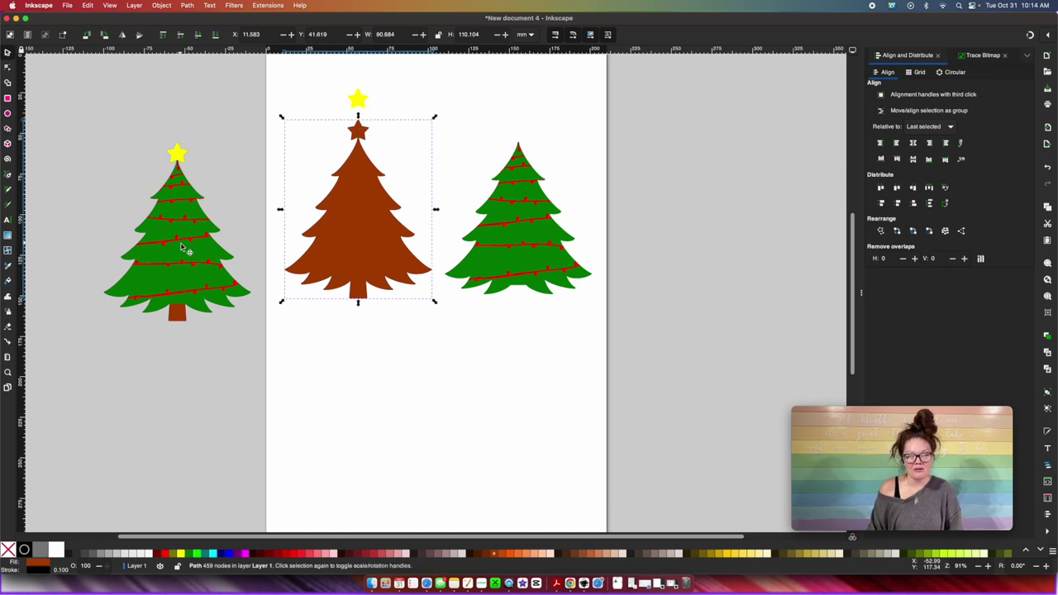
Duplicate the original grouped tree, place the copy below the brown base, and ungroup it.
{"action": "left_click", "coordinate": [182, 247]}
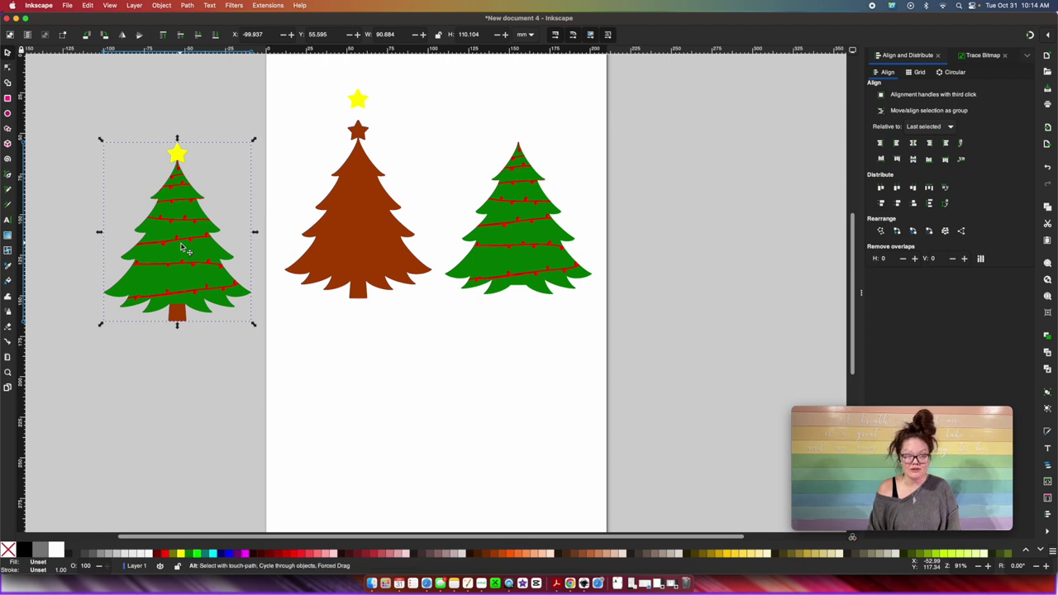
{"action": "left_click_drag", "start_coordinate": [175, 245], "coordinate": [362, 431]}
{"action": "scroll", "coordinate": [377, 442], "scroll_direction": "down", "scroll_amount": 1}
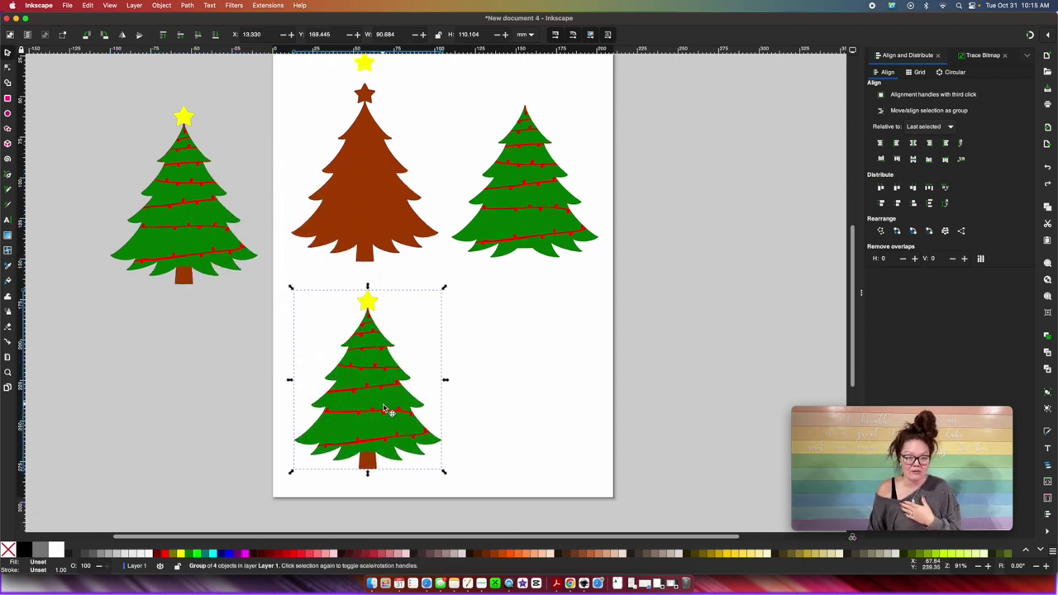
{"action": "right_click", "coordinate": [383, 407]}
{"action": "left_click", "coordinate": [433, 338]}
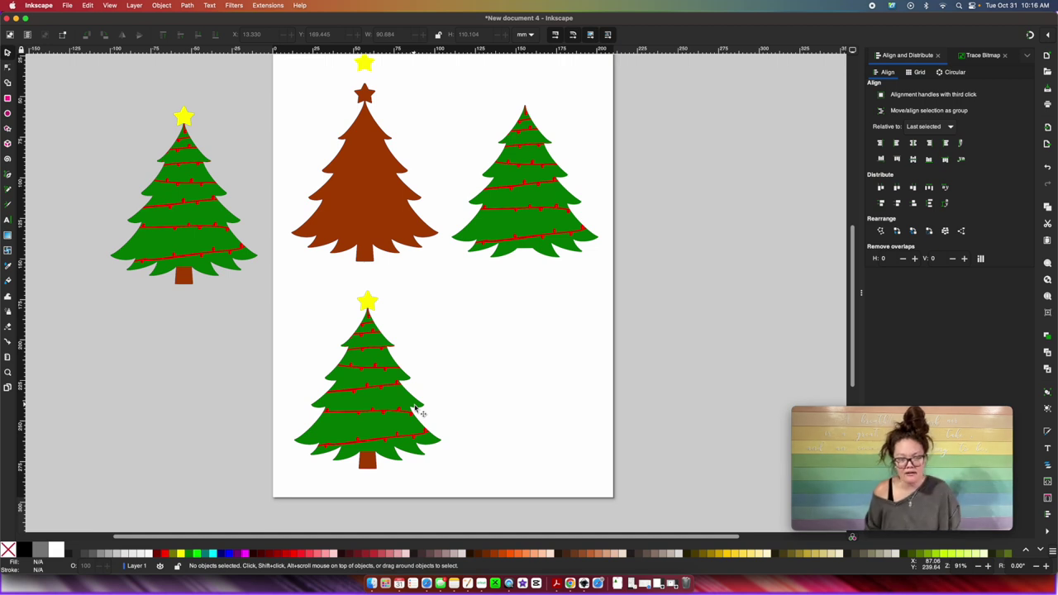
Delete the red light strings and the yellow star from the lower tree copy.
{"action": "left_click", "coordinate": [385, 418]}
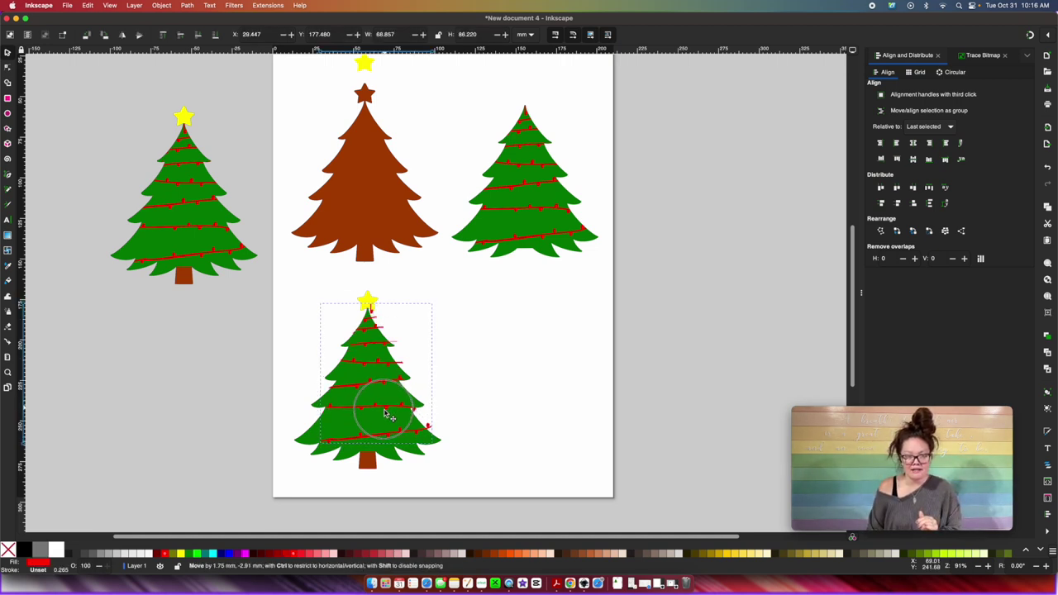
{"action": "key", "text": "Delete"}
{"action": "left_click", "coordinate": [372, 300]}
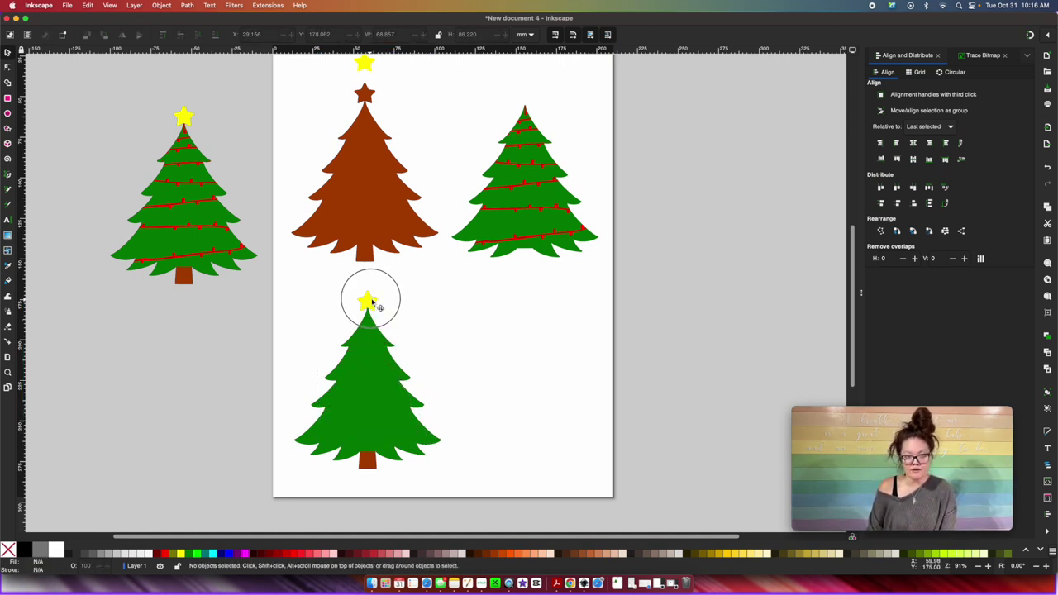
{"action": "key", "text": "Delete"}
Inset the lower green tree shape repeatedly to leave an even brown border around it, undoing the last inset.
{"action": "scroll", "coordinate": [355, 450], "scroll_direction": "up", "scroll_amount": 2}
{"action": "left_click", "coordinate": [356, 448]}
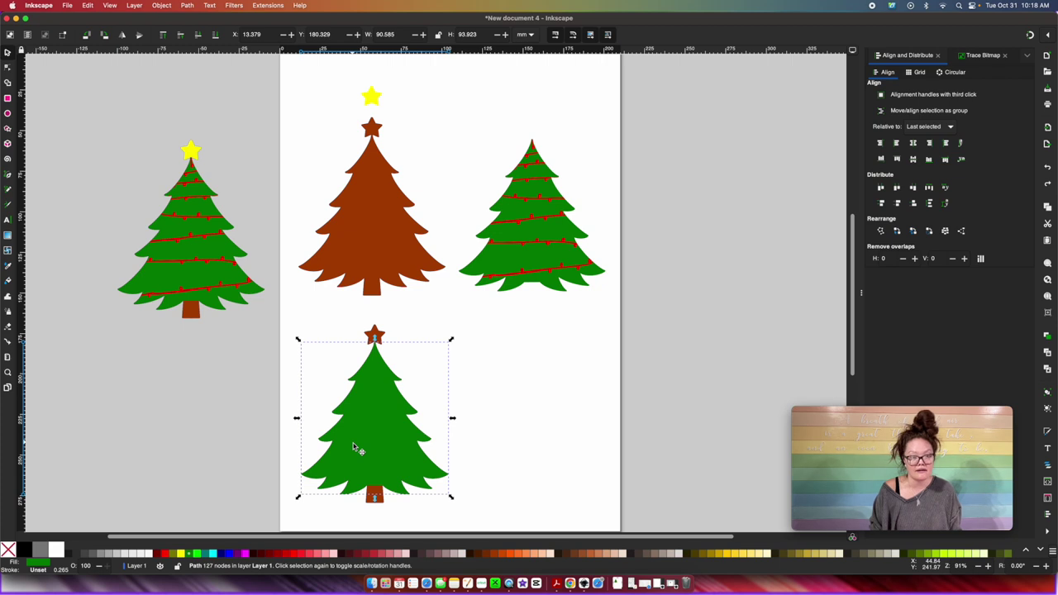
{"action": "key", "text": "3"}
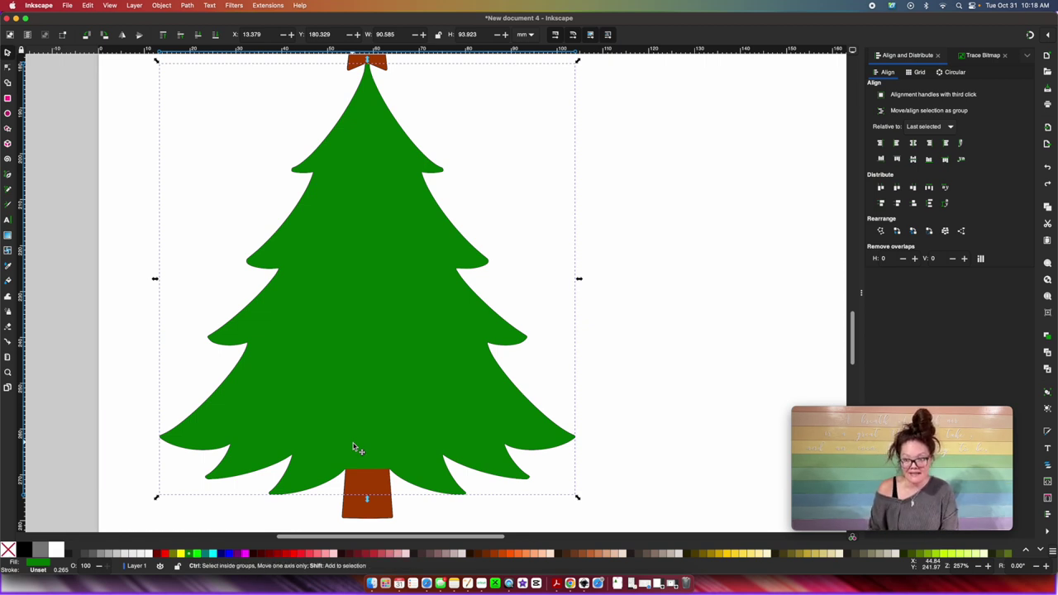
{"action": "left_click", "coordinate": [354, 447], "text": "ctrl"}
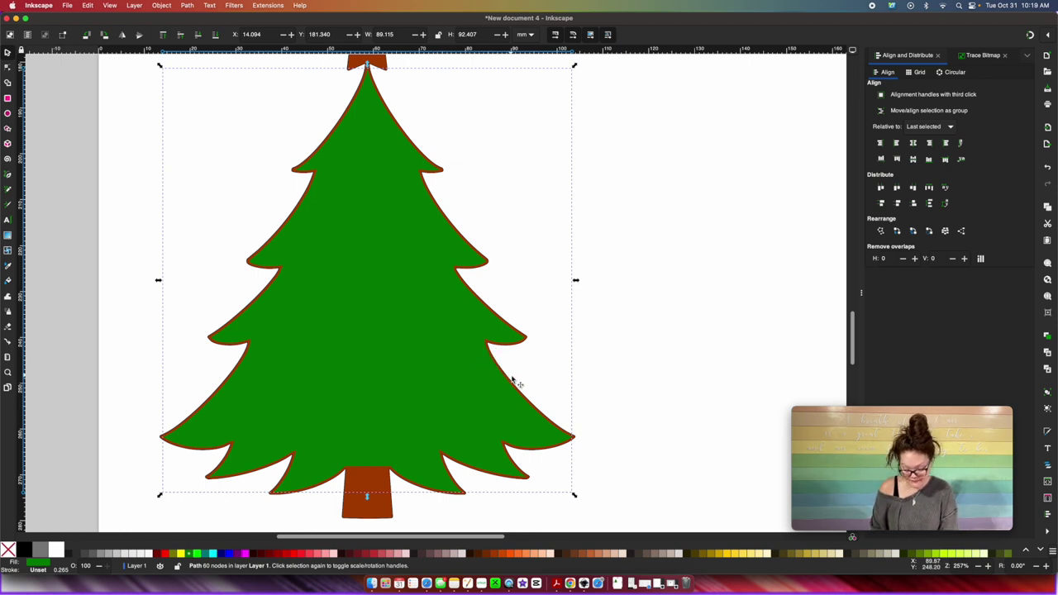
{"action": "key", "text": "ctrl+l"}
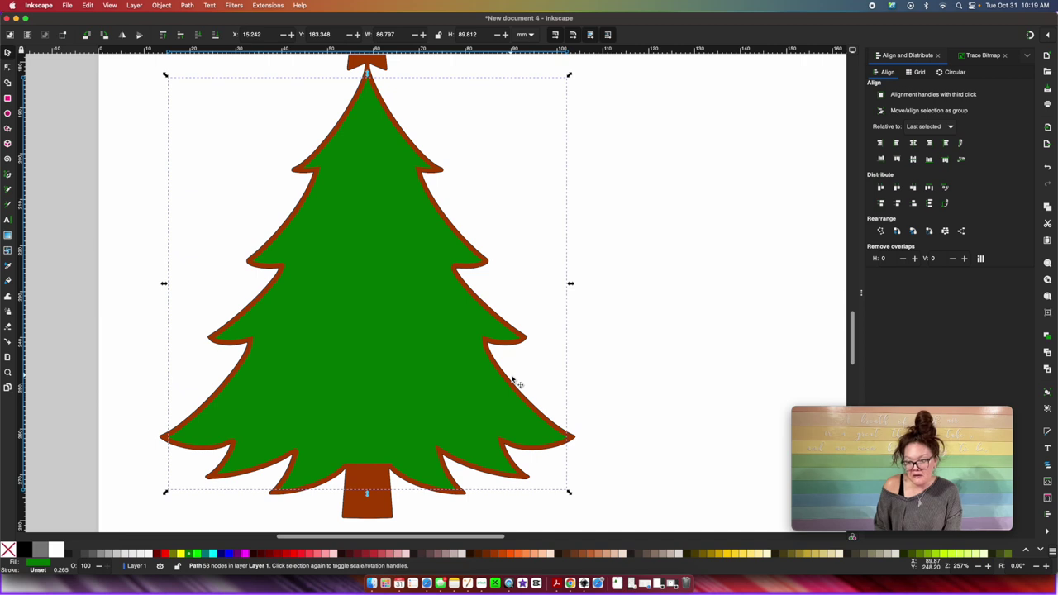
{"action": "key", "text": "ctrl+l"}
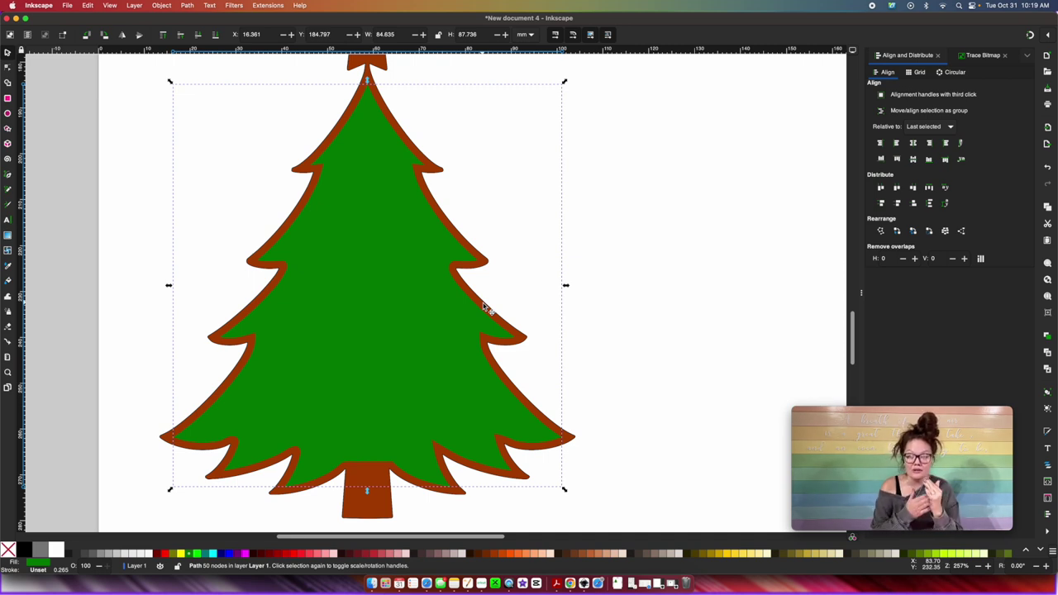
{"action": "key", "text": "ctrl+l"}
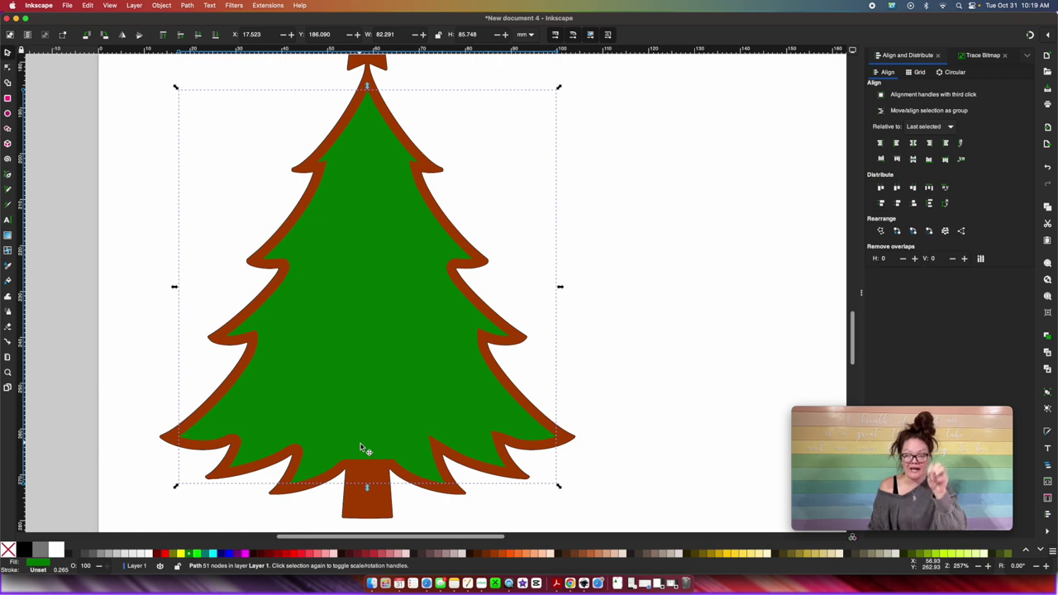
{"action": "key", "text": "Escape"}
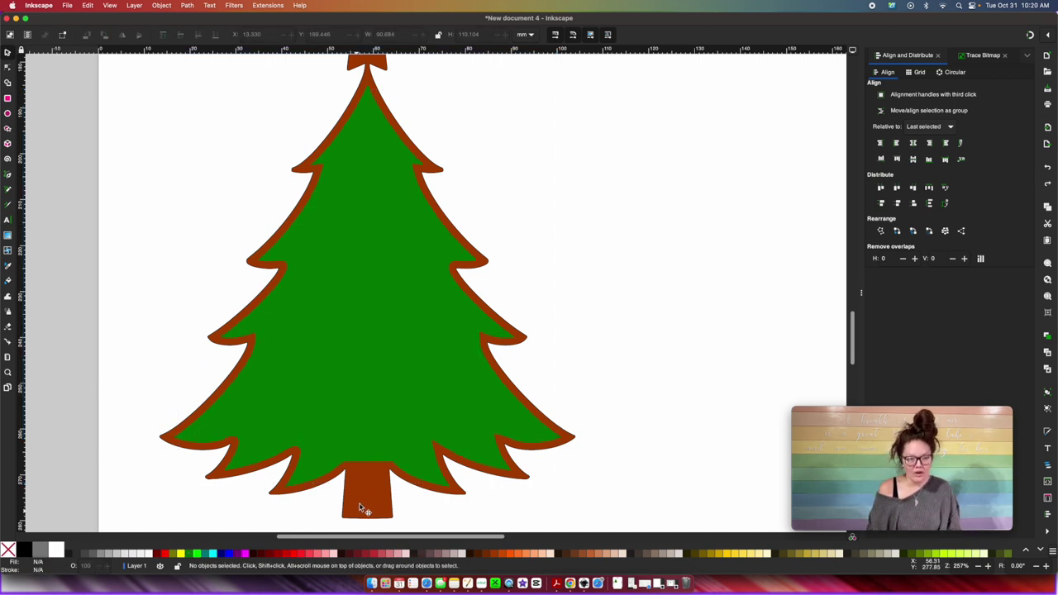
Duplicate the inset green tree and place the copy to the right of the lower brown base.
{"action": "scroll", "coordinate": [361, 479], "scroll_direction": "up", "scroll_amount": 1}
{"action": "key", "text": "minus"}
{"action": "key", "text": "minus"}
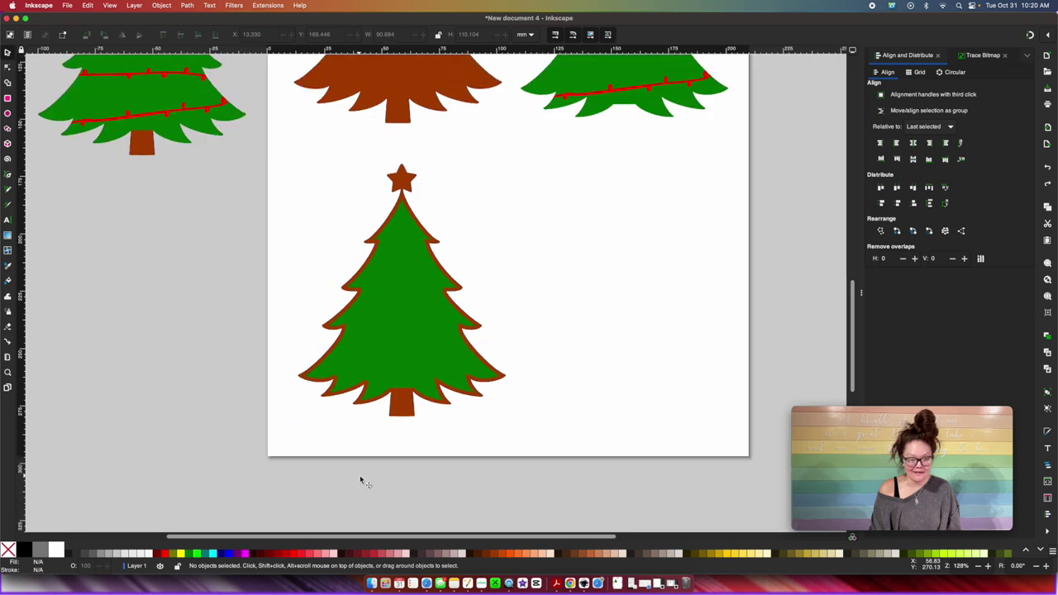
{"action": "left_click", "coordinate": [402, 363]}
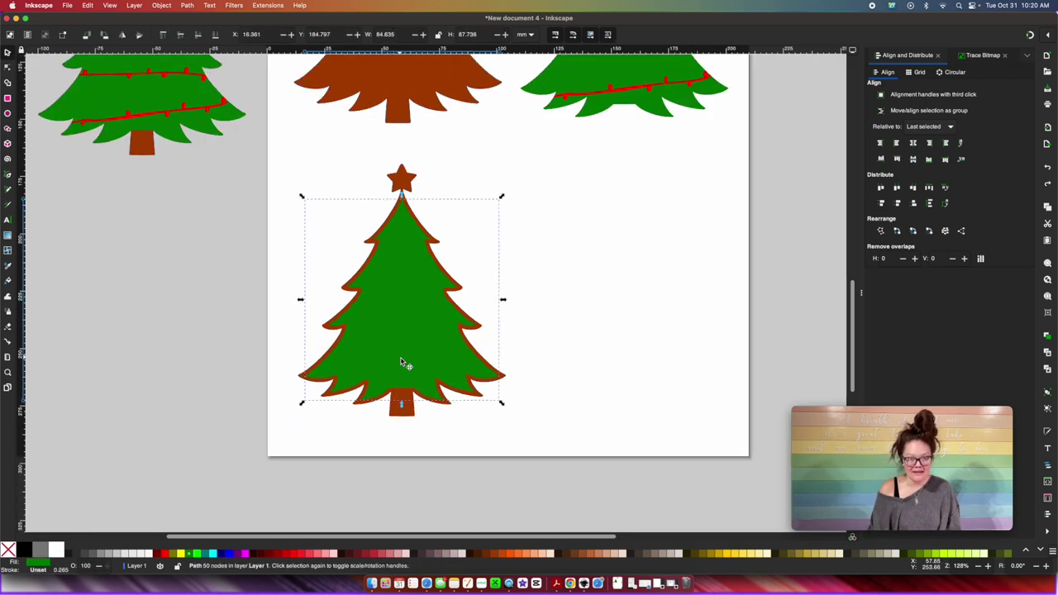
{"action": "key", "text": "alt"}
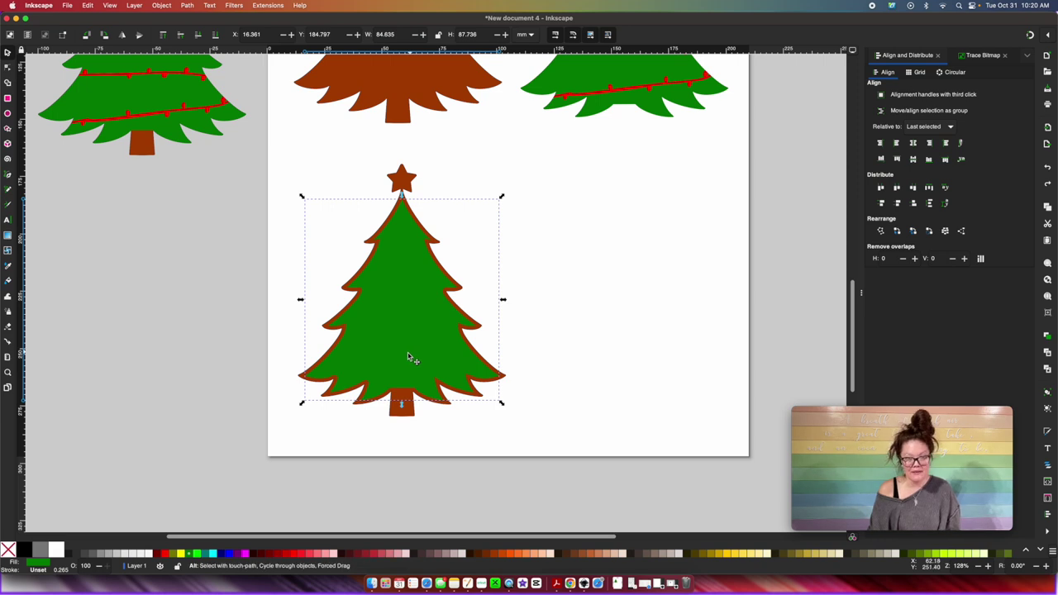
{"action": "left_click_drag", "start_coordinate": [398, 357], "coordinate": [631, 368]}
Subtract the inset green tree from the lower brown base with Difference, making a hollow tree frame.
{"action": "scroll", "coordinate": [283, 206], "scroll_direction": "up", "scroll_amount": 2}
{"action": "left_click_drag", "start_coordinate": [282, 201], "coordinate": [528, 495]}
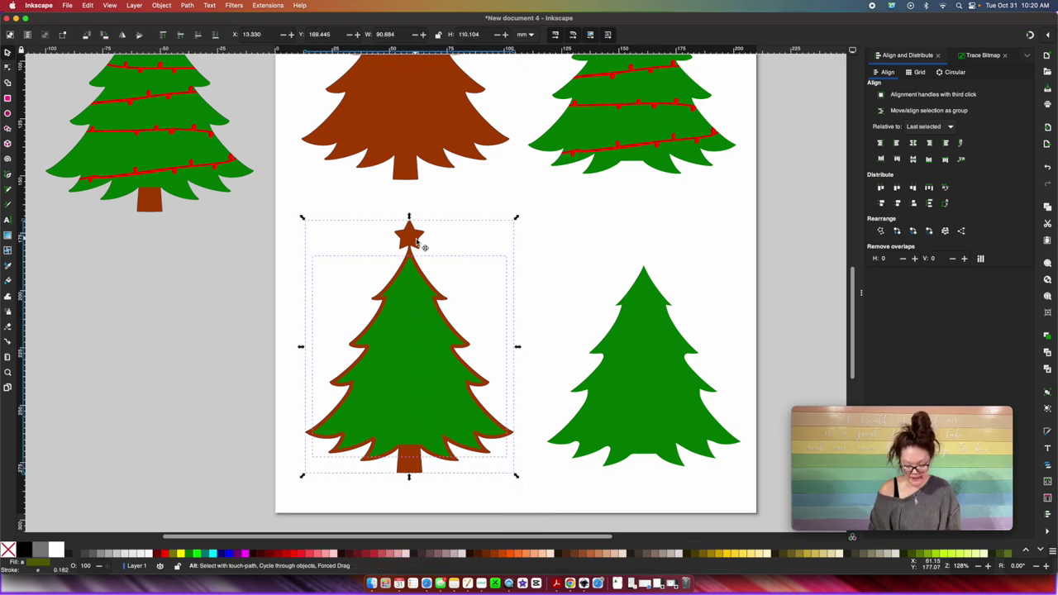
{"action": "key", "text": "ctrl+minus"}
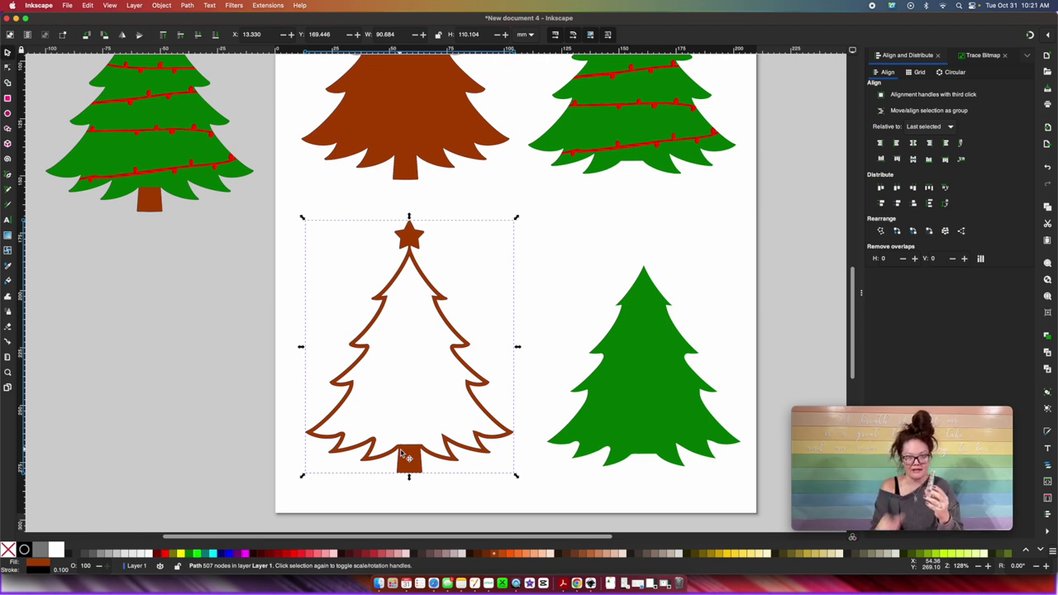
Review the layered pieces by selecting the solid brown base, the hollow frame, and the upper green tree with its lights.
{"action": "scroll", "coordinate": [395, 105], "scroll_direction": "up", "scroll_amount": 3}
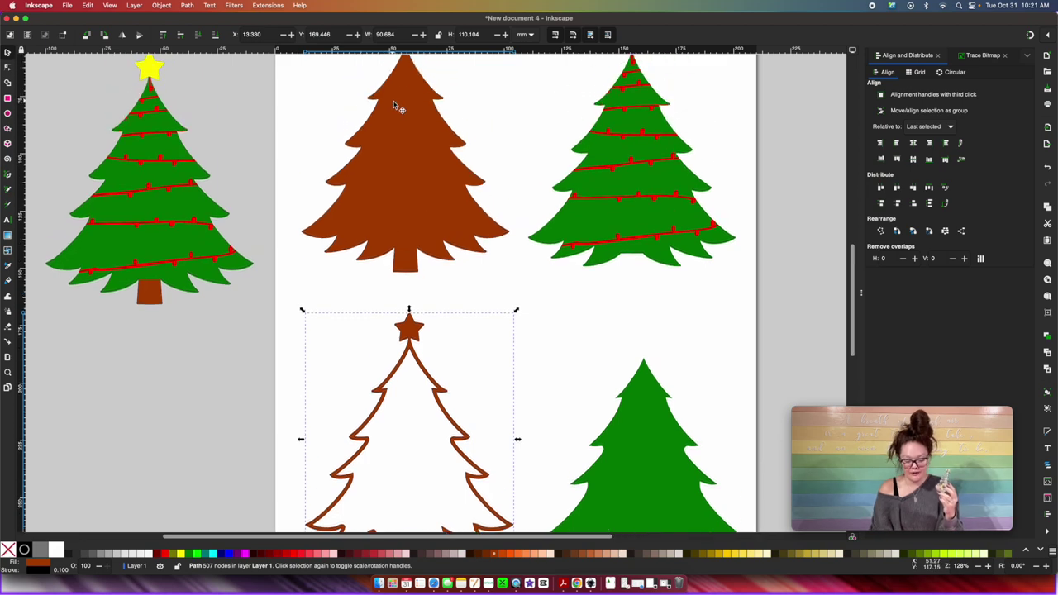
{"action": "key", "text": "minus"}
{"action": "left_click", "coordinate": [431, 213]}
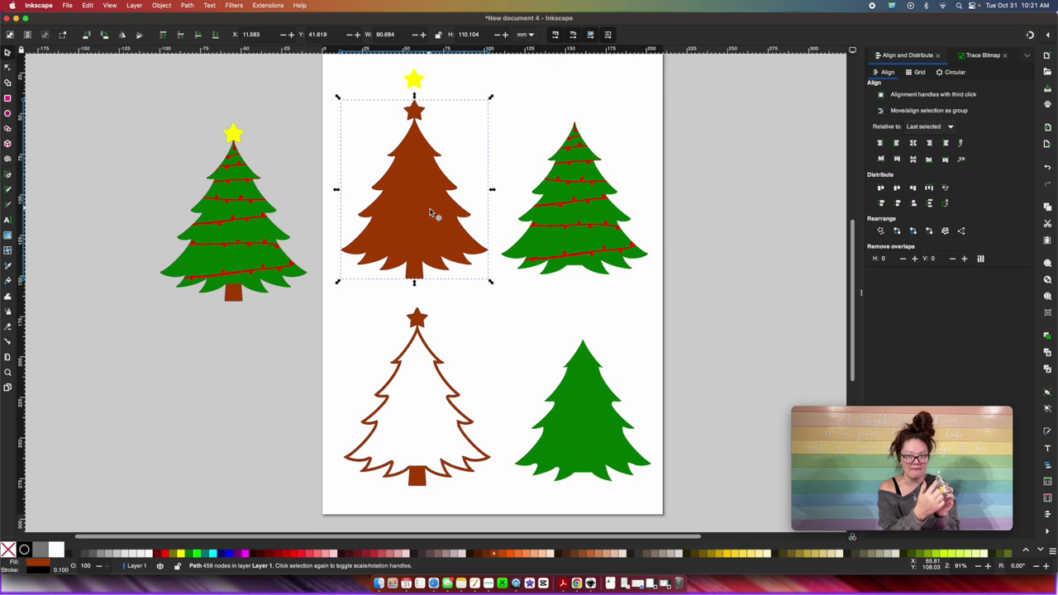
{"action": "left_click", "coordinate": [419, 322]}
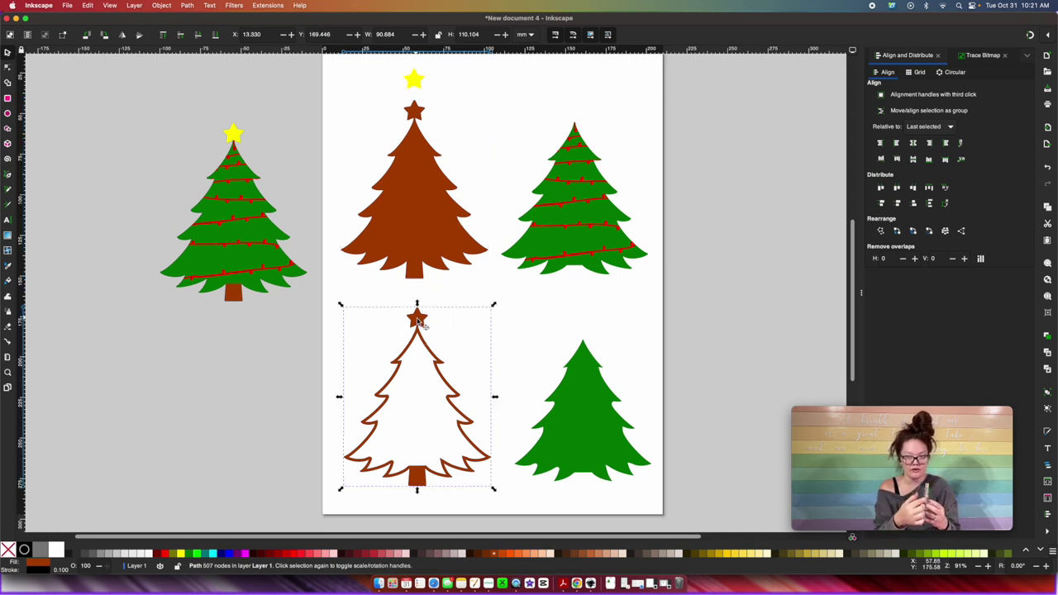
{"action": "left_click_drag", "start_coordinate": [717, 295], "coordinate": [488, 102]}
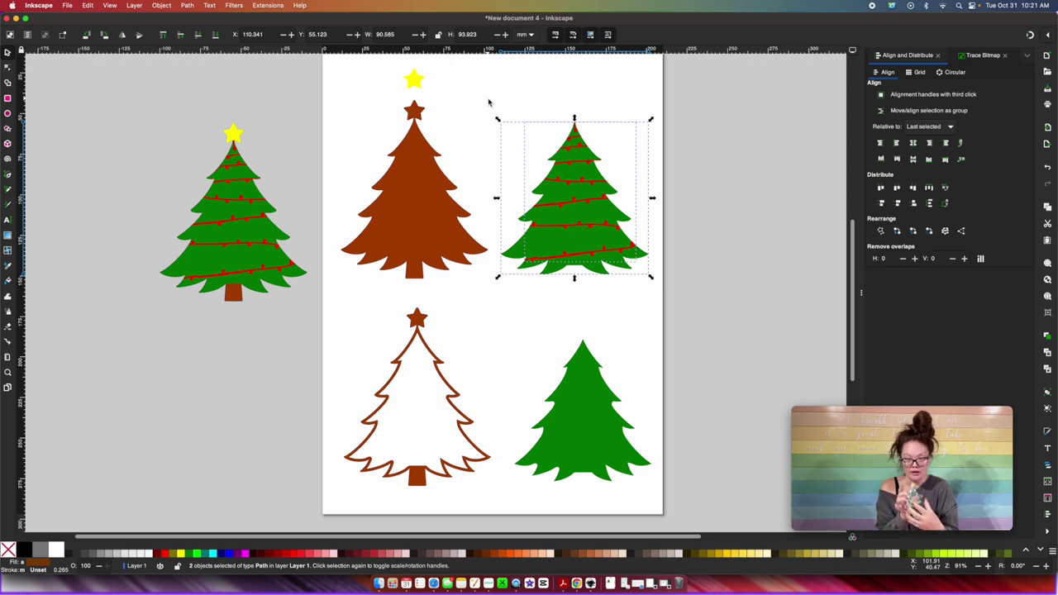
Recolor the inset green tree at the lower right of the page with the pale beige fill #F4E3D7.
{"action": "left_click", "coordinate": [584, 422]}
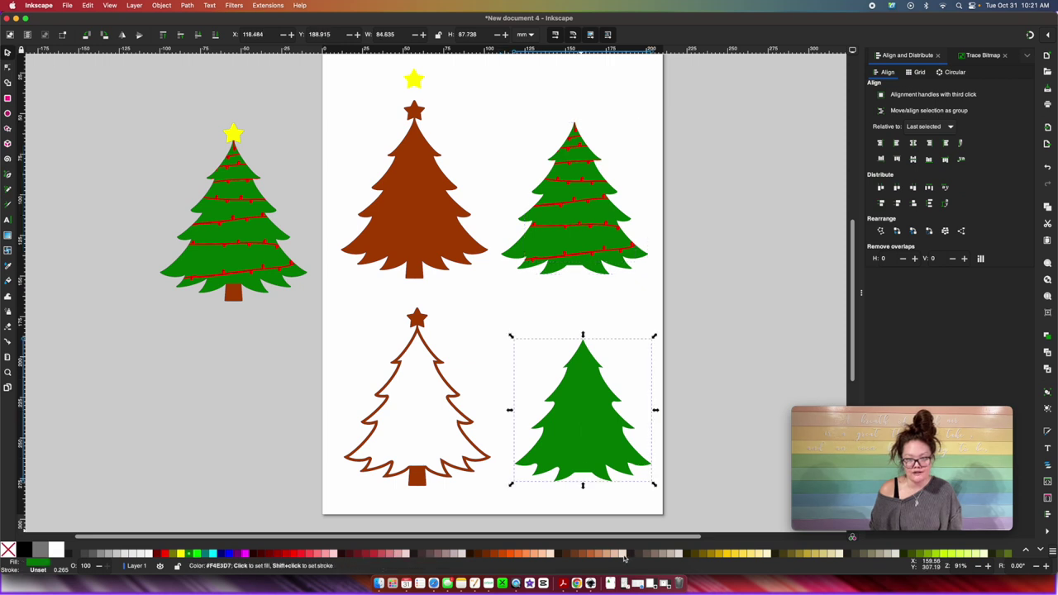
{"action": "left_click", "coordinate": [623, 554]}
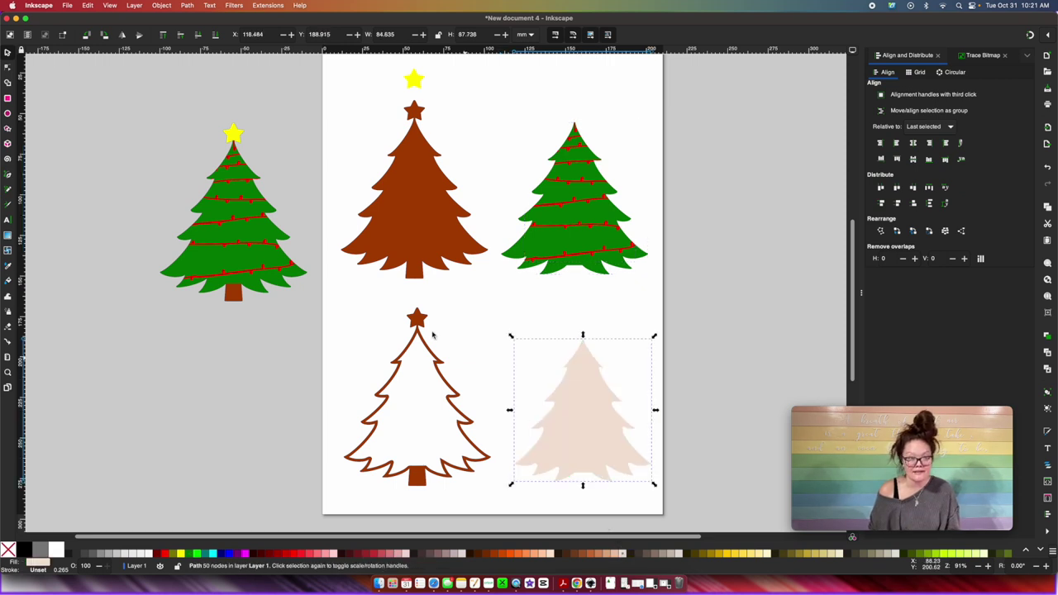
Duplicate the original grouped Christmas tree and place the copy off the page, to the right of the beige inset tree.
{"action": "left_click", "coordinate": [255, 293]}
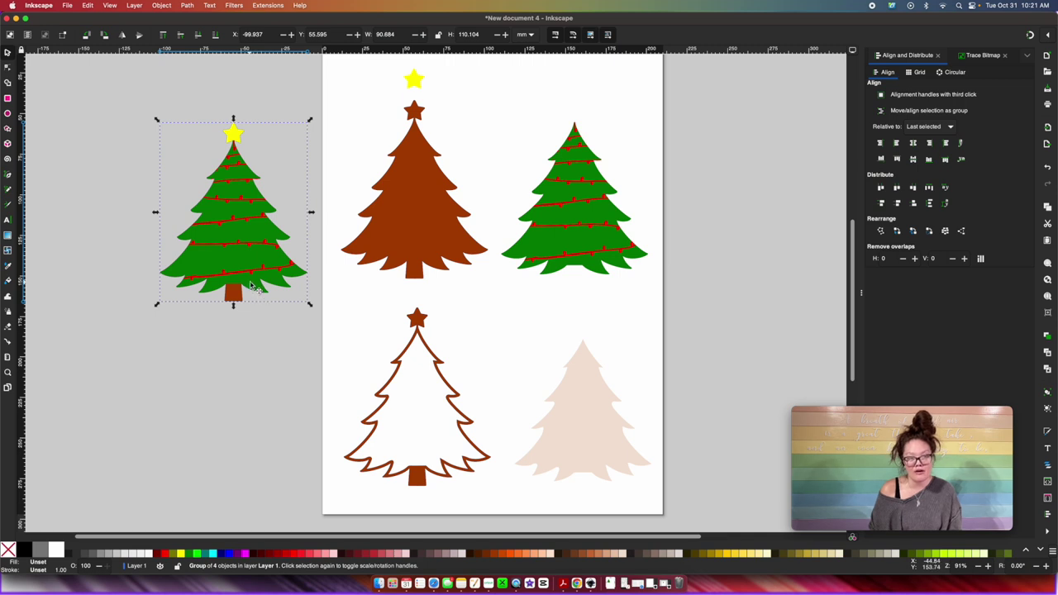
{"action": "key", "text": "alt"}
{"action": "left_click_drag", "start_coordinate": [225, 280], "coordinate": [749, 486]}
{"action": "scroll", "coordinate": [533, 390], "scroll_direction": "right", "scroll_amount": 5}
{"action": "scroll", "coordinate": [533, 390], "scroll_direction": "down", "scroll_amount": 1}
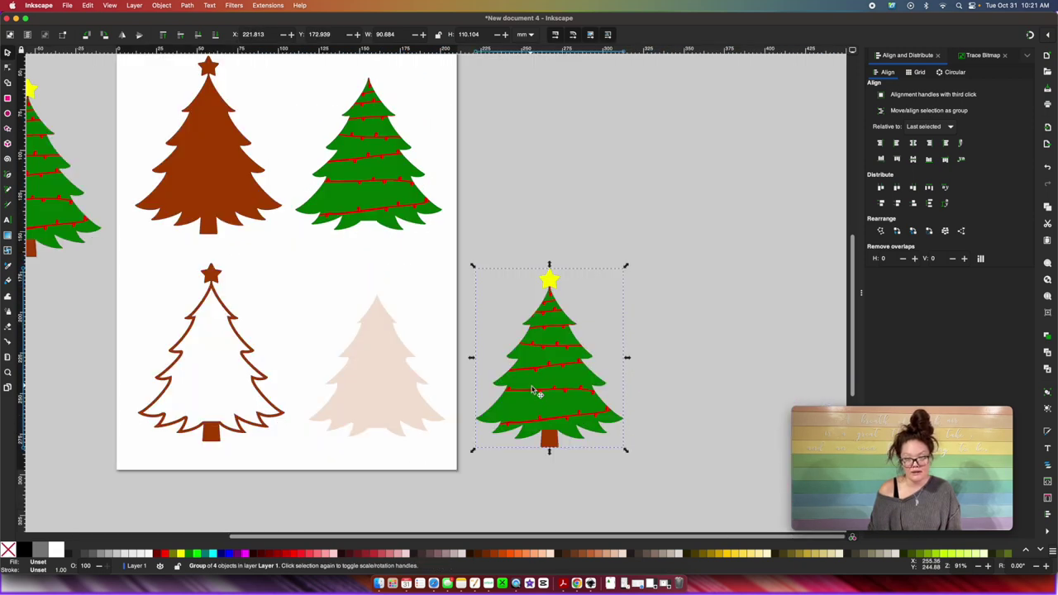
Ungroup the copied tree and delete its yellow star, brown base and red lights, leaving only the plain green tree.
{"action": "right_click", "coordinate": [533, 390]}
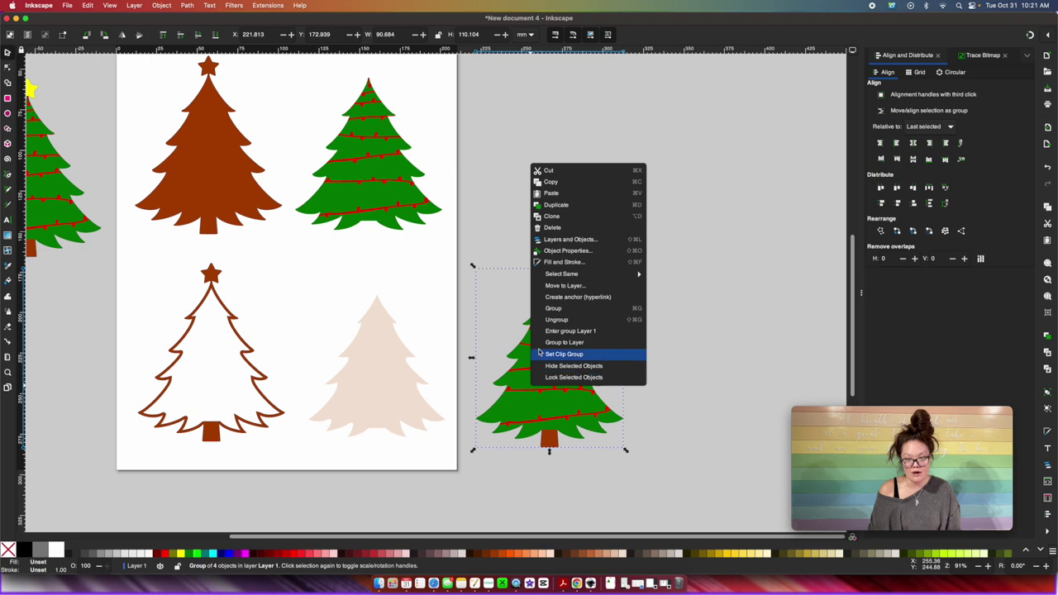
{"action": "left_click", "coordinate": [555, 321]}
{"action": "left_click", "coordinate": [668, 339]}
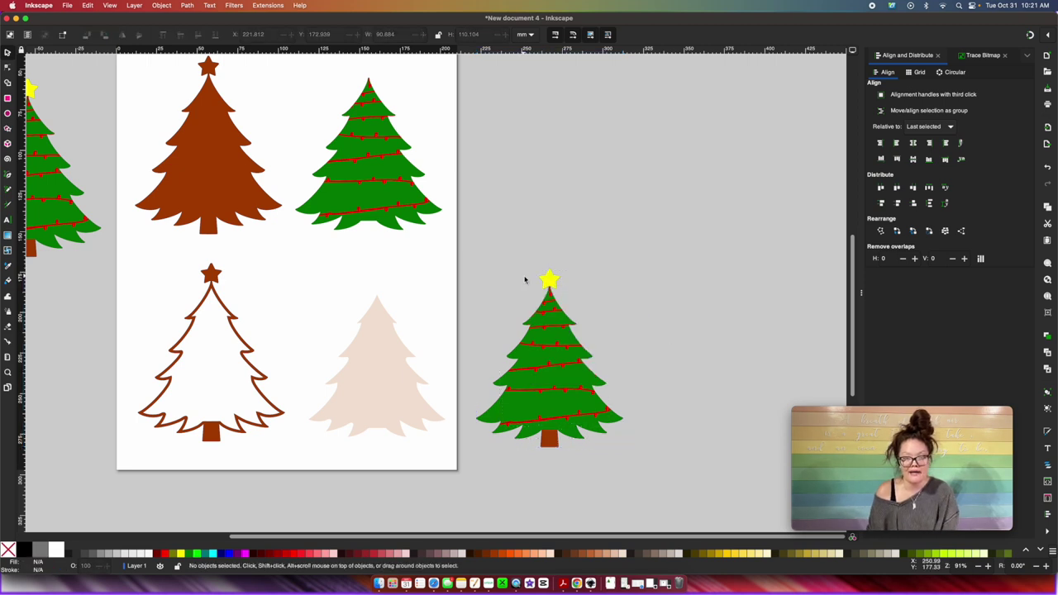
{"action": "left_click", "coordinate": [550, 281]}
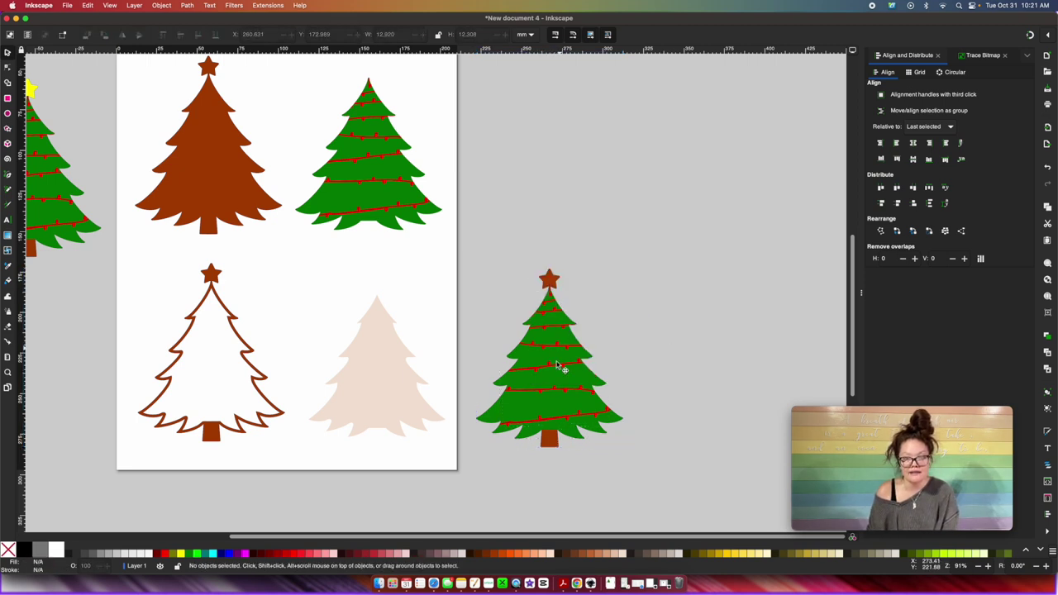
{"action": "left_click", "coordinate": [549, 439], "text": "shift"}
{"action": "key", "text": "Delete"}
{"action": "left_click", "coordinate": [550, 296]}
{"action": "key", "text": "Delete"}
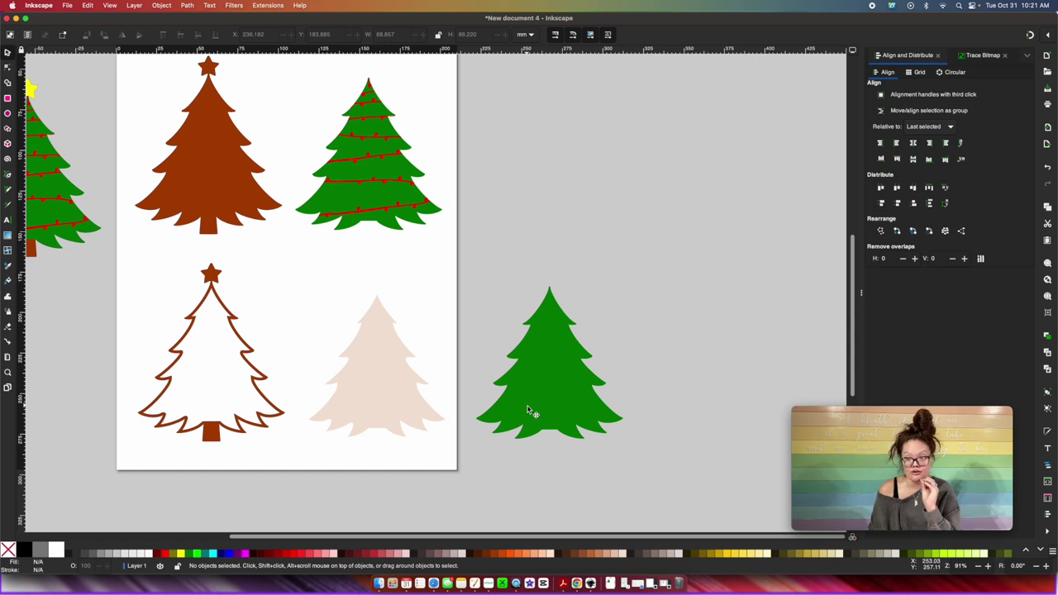
Center the plain green tree on the beige inset tree using alignment relative to the last selected object.
{"action": "left_click", "coordinate": [529, 411]}
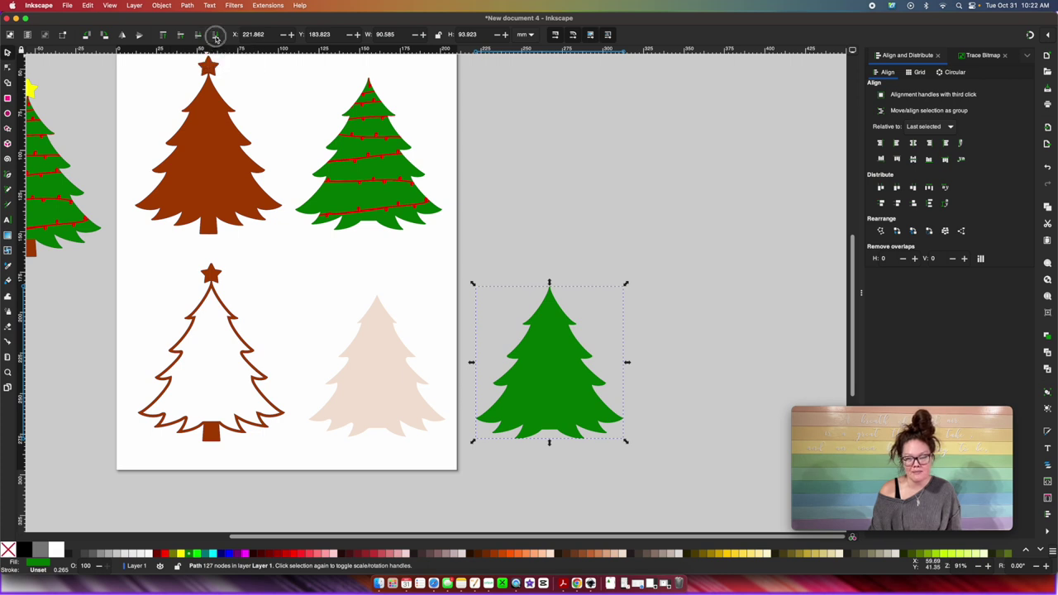
{"action": "left_click", "coordinate": [383, 384], "text": "shift"}
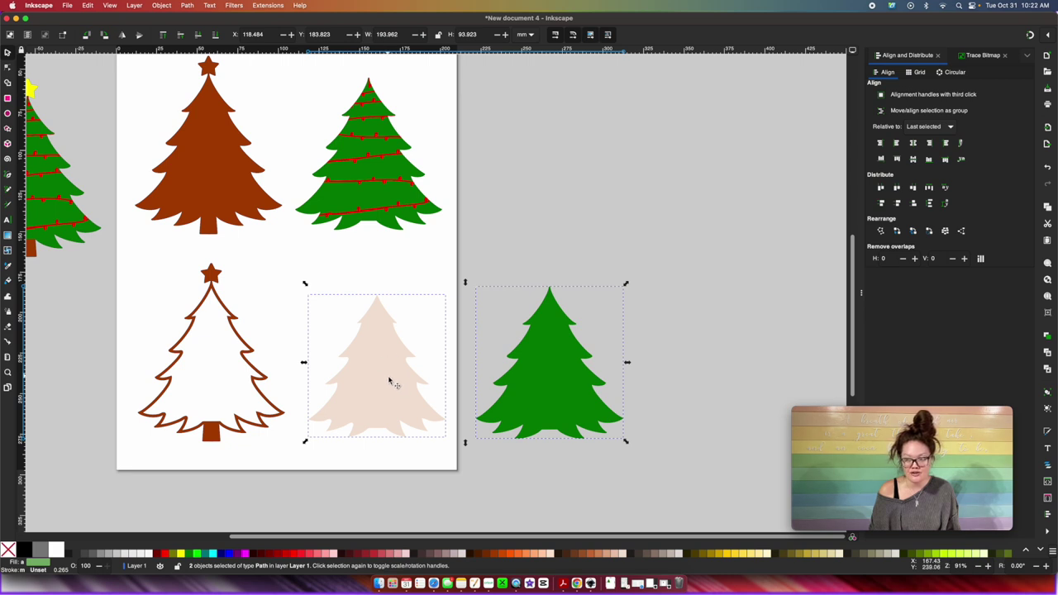
{"action": "left_click", "coordinate": [914, 144]}
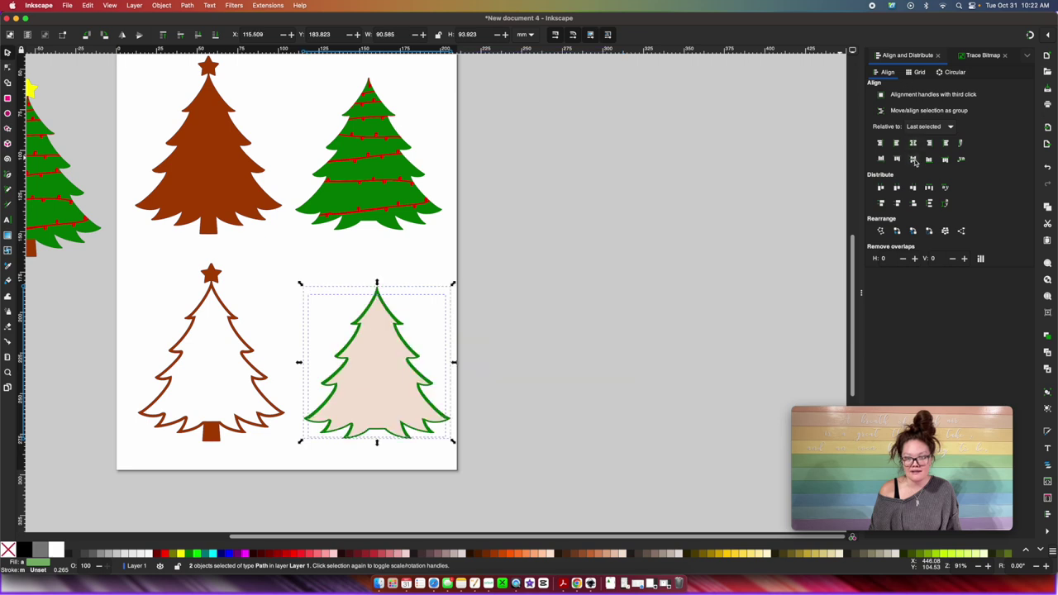
{"action": "scroll", "coordinate": [661, 460], "scroll_direction": "up", "scroll_amount": 2}
{"action": "left_click", "coordinate": [661, 460]}
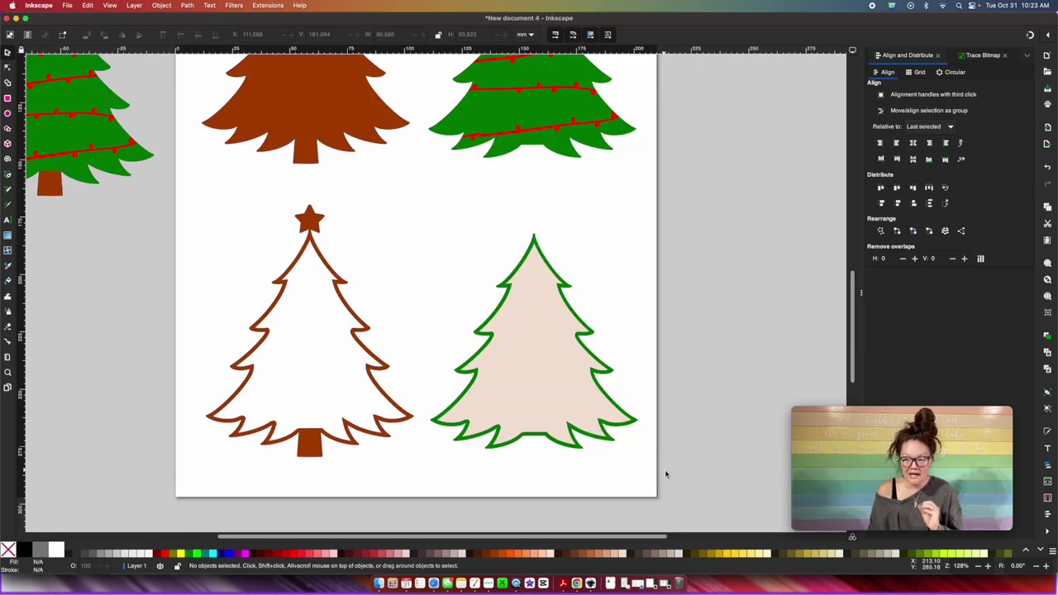
Subtract the beige inset tree from the plain green tree with Difference to make a hollow green frame.
{"action": "left_click_drag", "start_coordinate": [694, 492], "coordinate": [403, 216]}
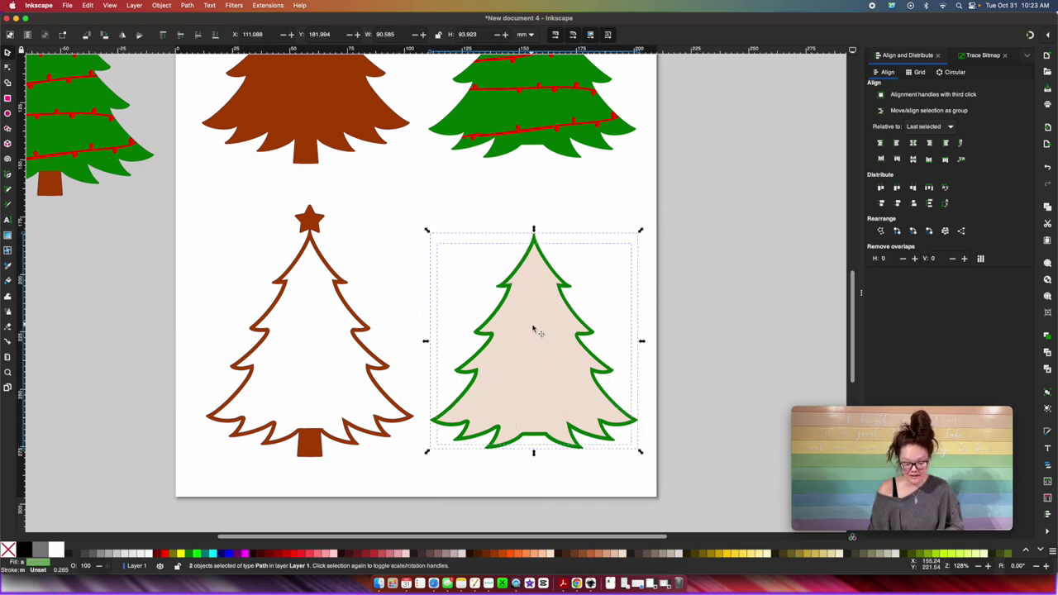
{"action": "left_click", "coordinate": [532, 327]}
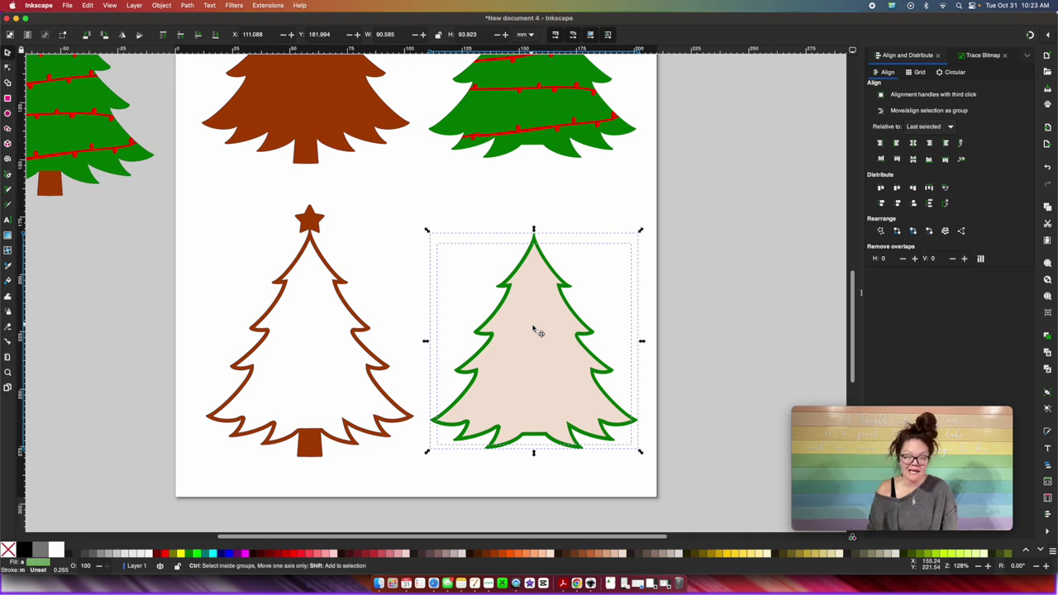
{"action": "key", "text": "Delete"}
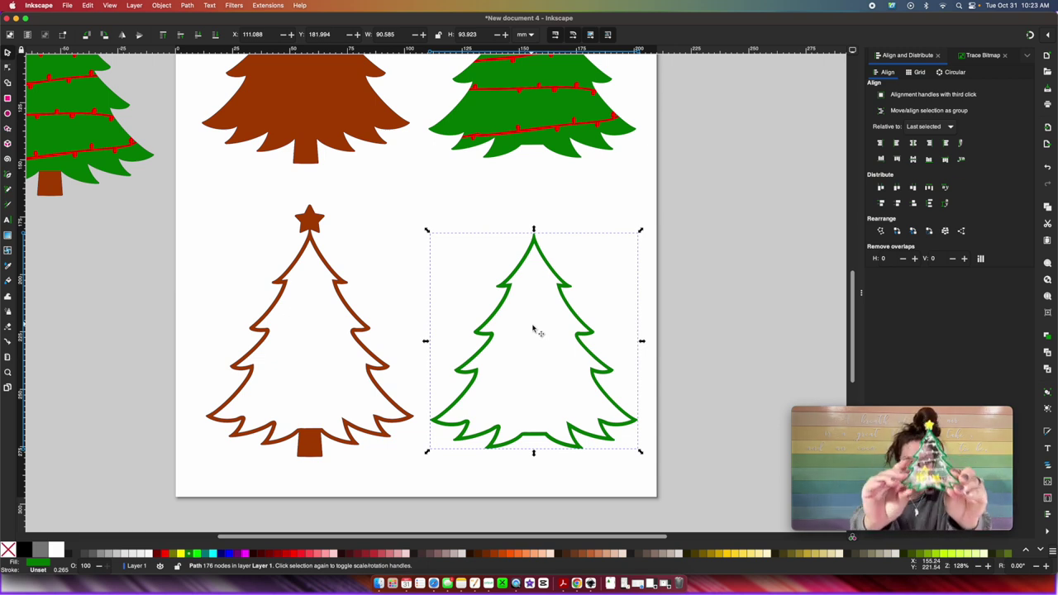
{"action": "key", "text": "5"}
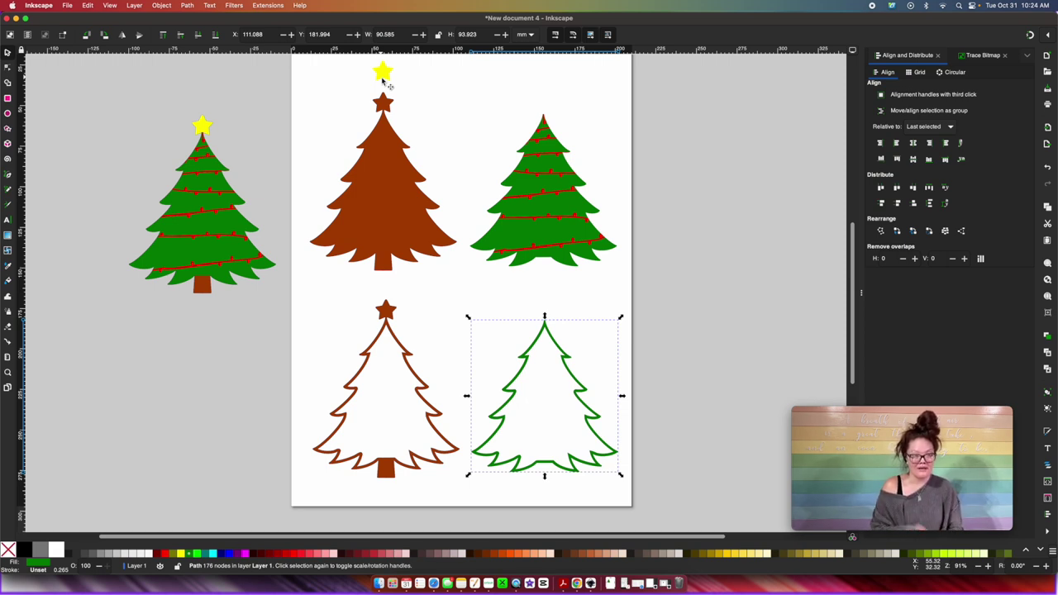
Duplicate the original grouped tree and place the copy directly below it, beside the hollow brown frame.
{"action": "left_click", "coordinate": [233, 279]}
{"action": "scroll", "coordinate": [232, 277], "scroll_direction": "left", "scroll_amount": 1}
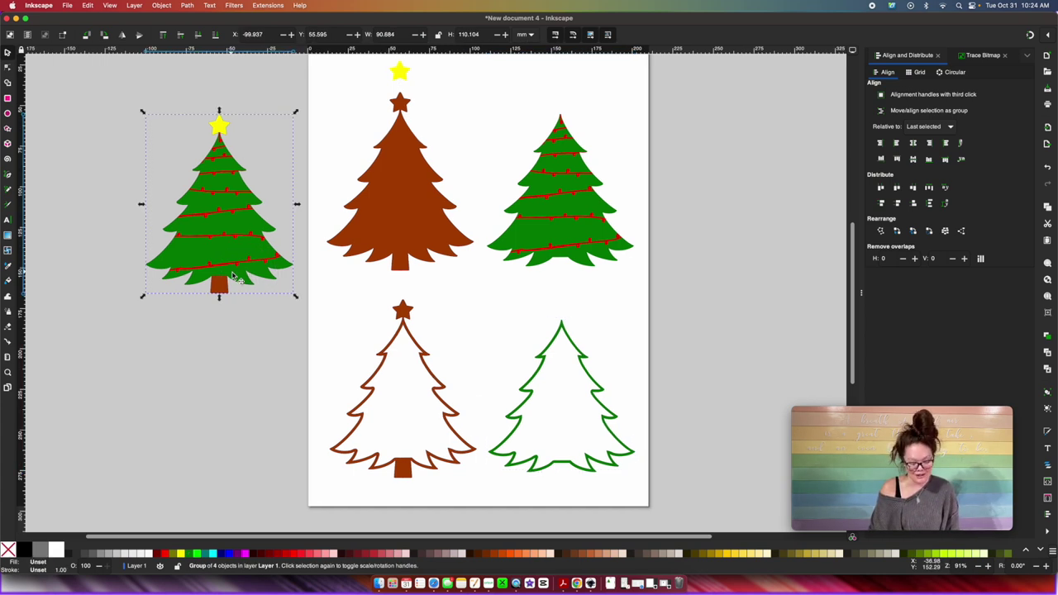
{"action": "key", "text": "ctrl+d"}
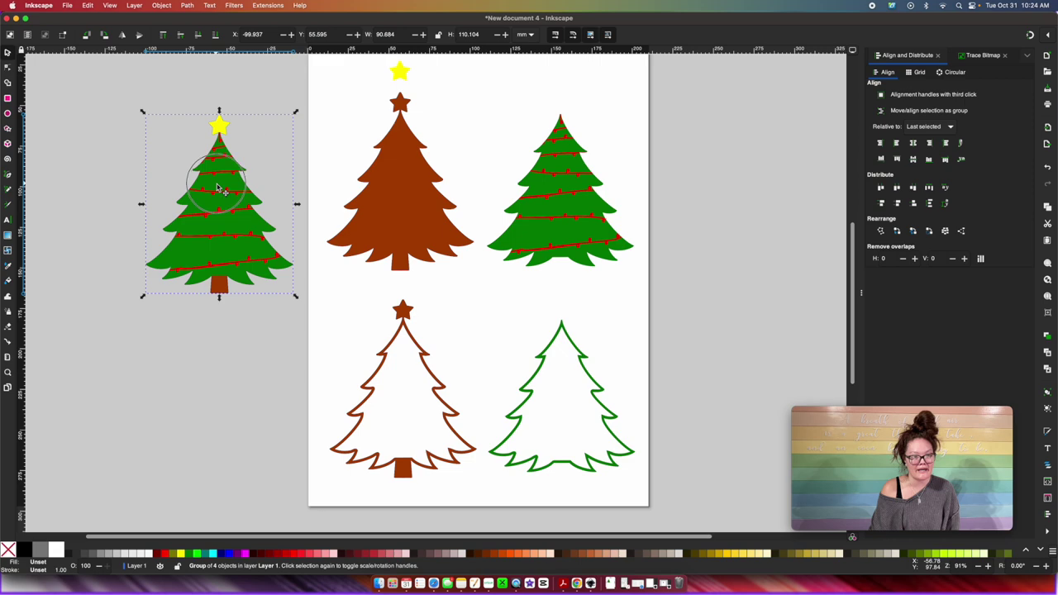
{"action": "left_click_drag", "start_coordinate": [221, 192], "coordinate": [230, 397]}
{"action": "scroll", "coordinate": [230, 397], "scroll_direction": "down", "scroll_amount": 5}
{"action": "scroll", "coordinate": [227, 398], "scroll_direction": "left", "scroll_amount": 1}
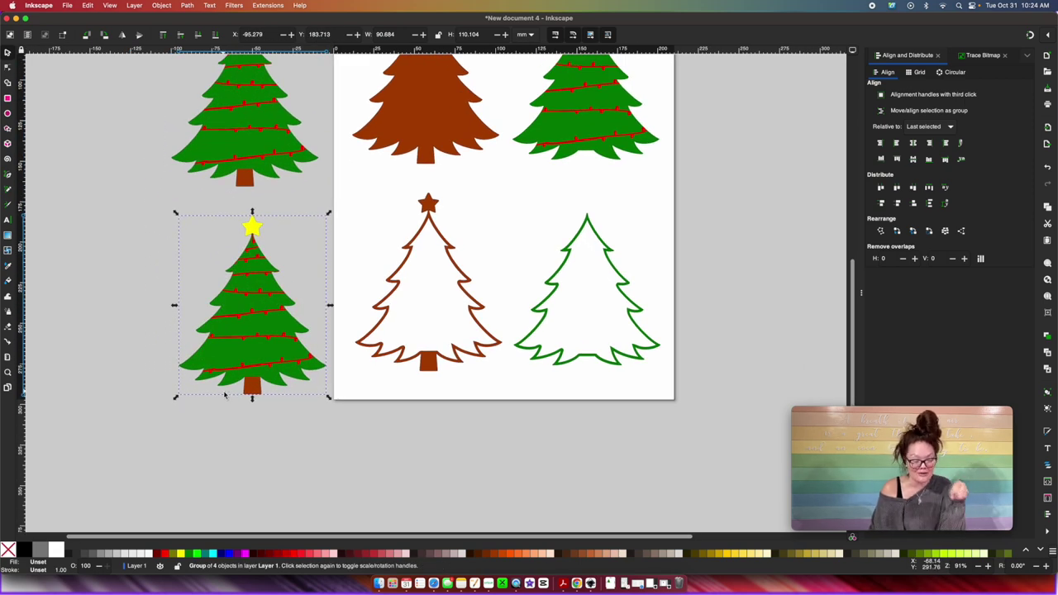
{"action": "left_click_drag", "start_coordinate": [235, 390], "coordinate": [227, 397]}
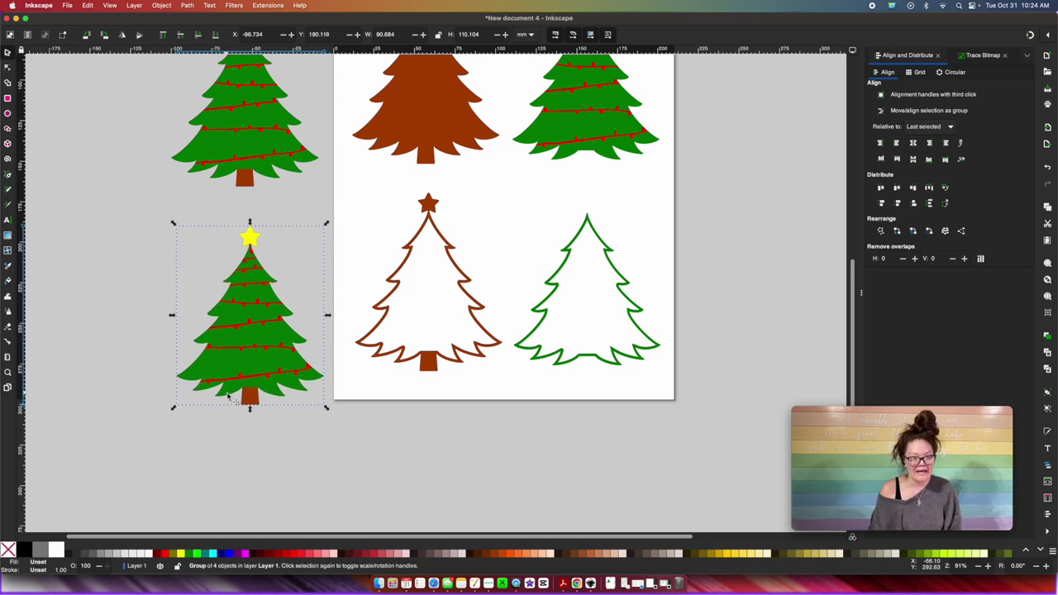
Ungroup the lower tree copy and delete its red lights and yellow star.
{"action": "right_click", "coordinate": [228, 394]}
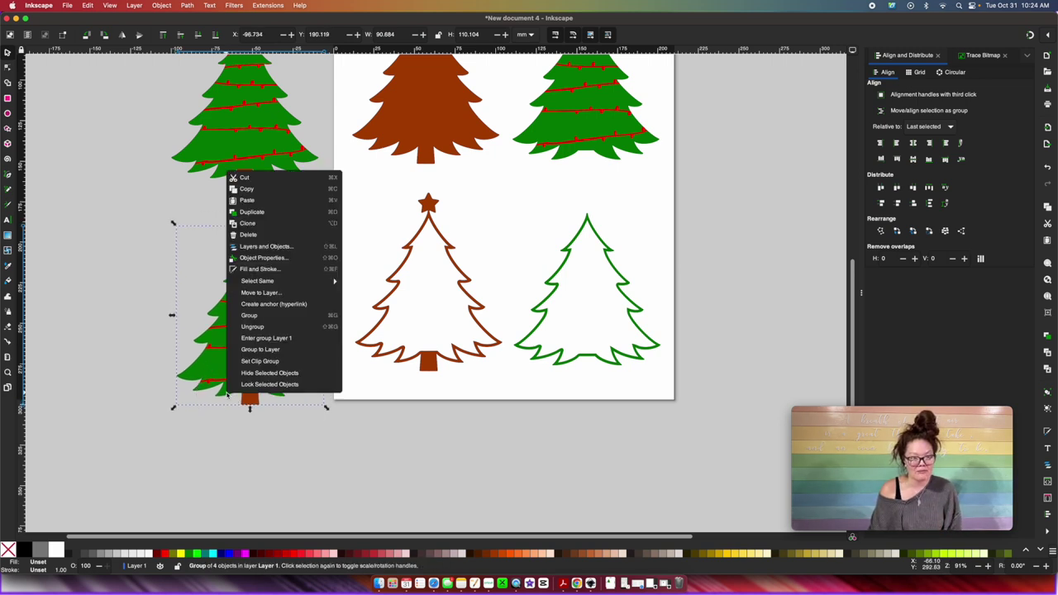
{"action": "left_click", "coordinate": [251, 326]}
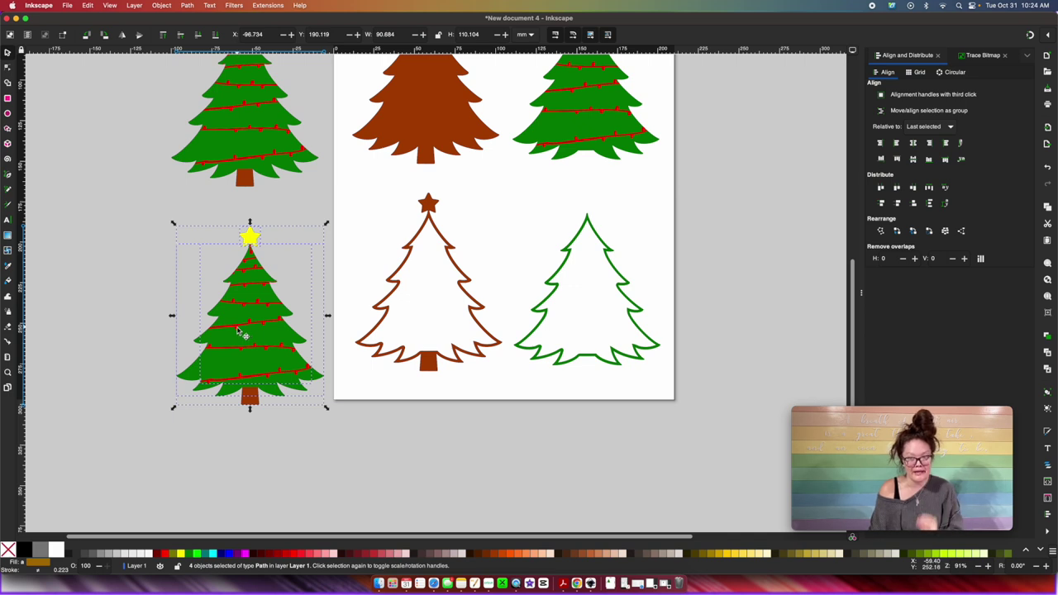
{"action": "left_click", "coordinate": [138, 328]}
{"action": "left_click", "coordinate": [228, 349]}
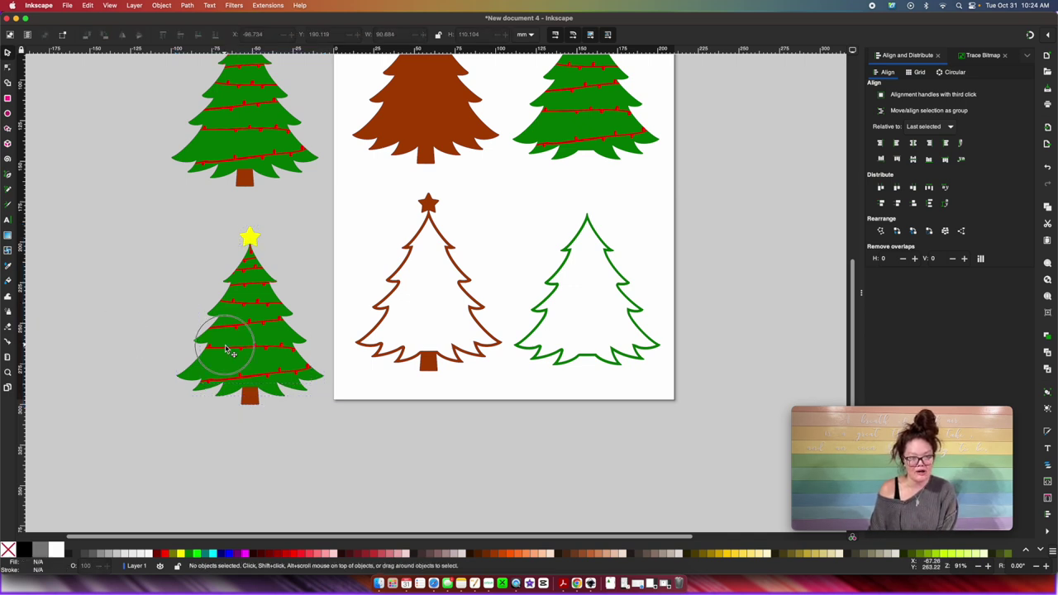
{"action": "key", "text": "Delete"}
{"action": "left_click", "coordinate": [249, 235]}
{"action": "key", "text": "Delete"}
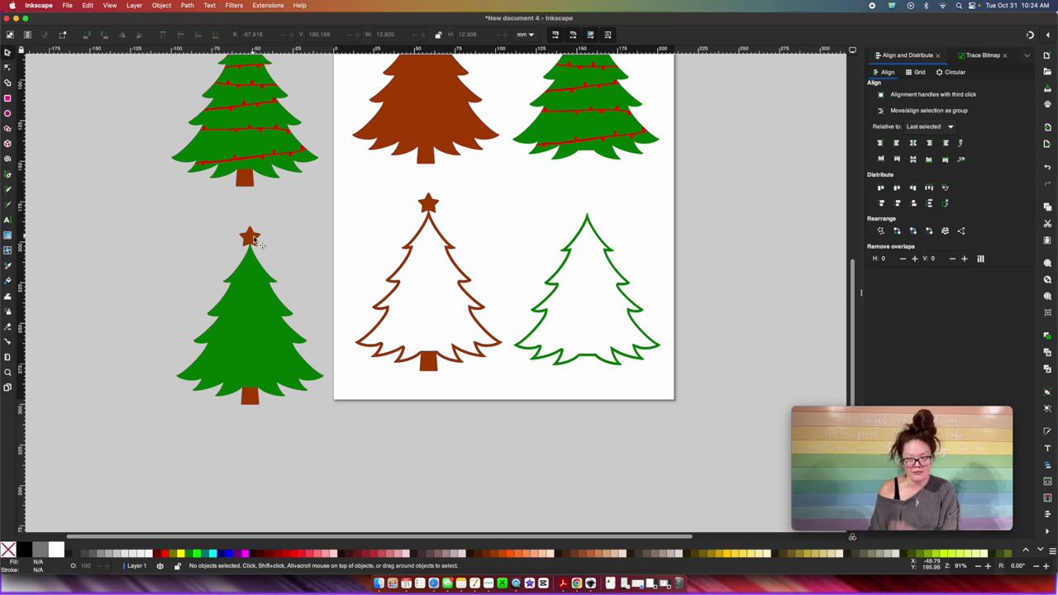
Subtract the green tree from the brown base of the lower copy and break the remainder apart into separate pieces.
{"action": "left_click_drag", "start_coordinate": [123, 206], "coordinate": [342, 424]}
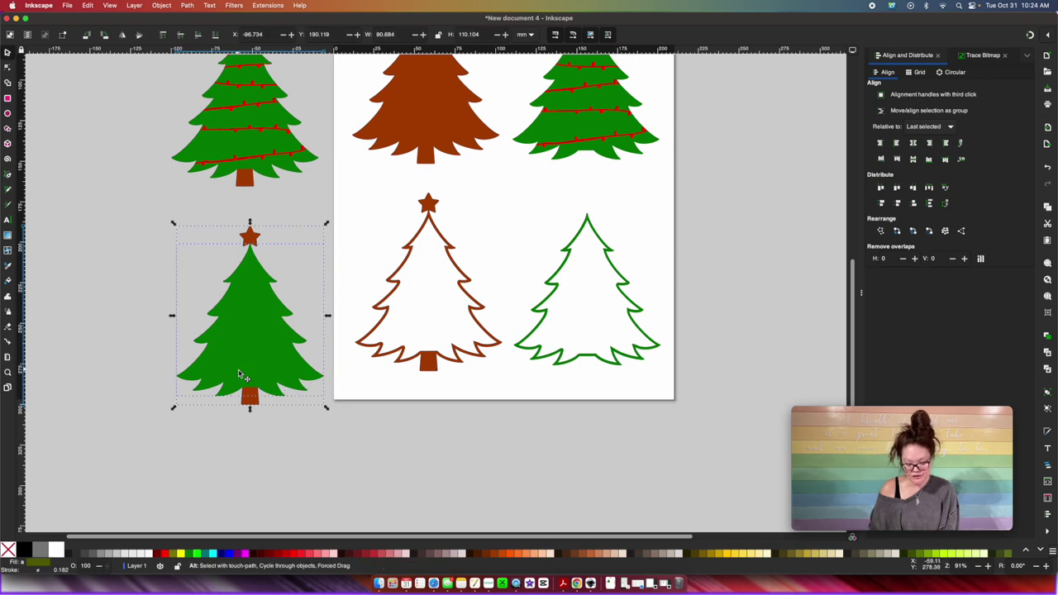
{"action": "key", "text": "super+k"}
{"action": "scroll", "coordinate": [239, 376], "scroll_direction": "down", "scroll_amount": 1}
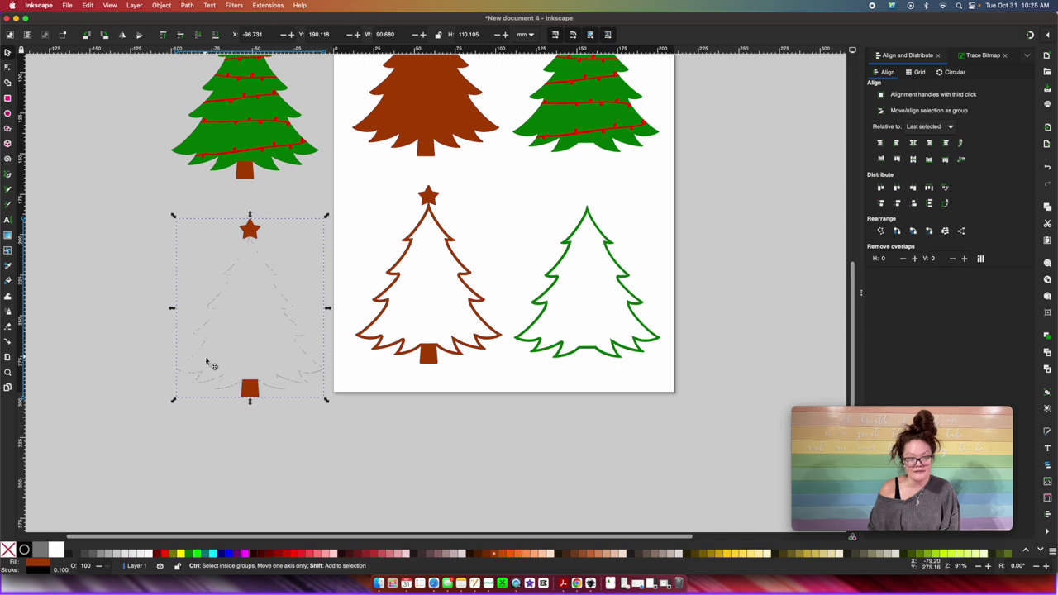
{"action": "key", "text": "ctrl+shift+k"}
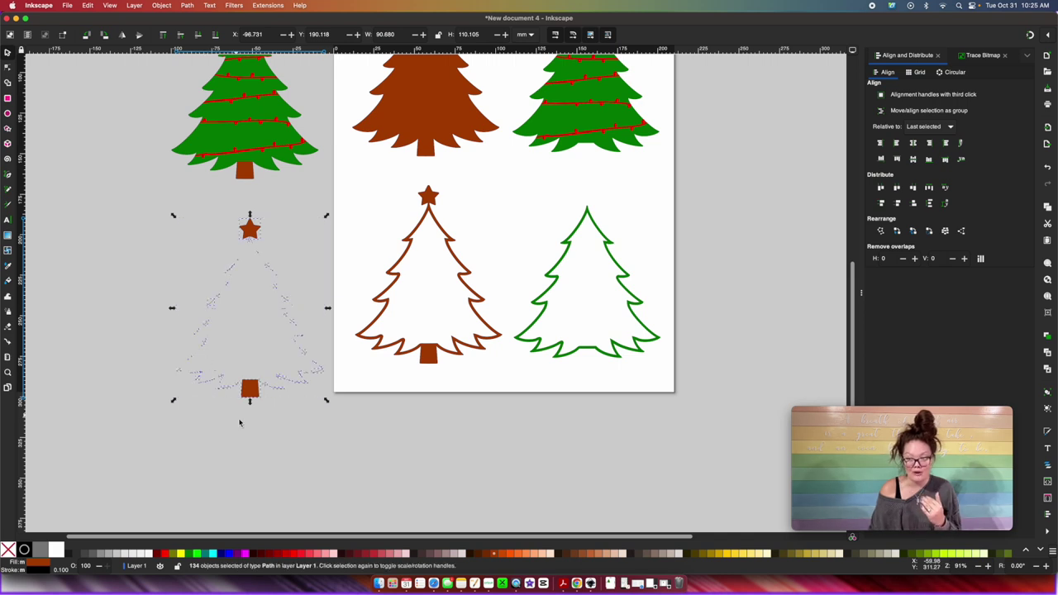
Move the separated trunk piece onto the page between the two hollow frames and delete the leftover brown star and slivers.
{"action": "left_click", "coordinate": [248, 435]}
{"action": "left_click", "coordinate": [251, 394]}
{"action": "left_click_drag", "start_coordinate": [251, 394], "coordinate": [513, 378]}
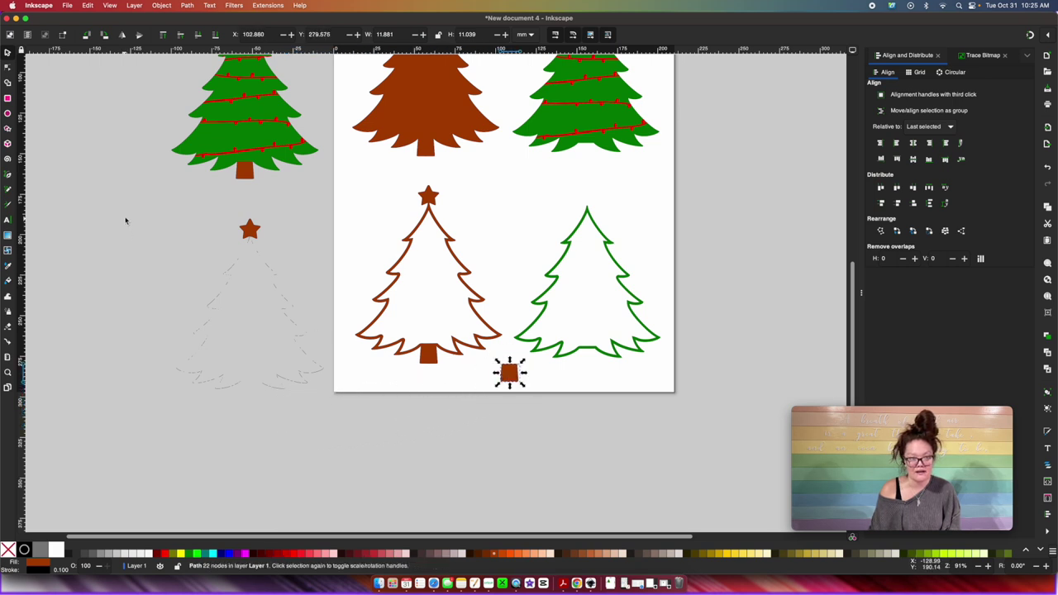
{"action": "left_click_drag", "start_coordinate": [120, 202], "coordinate": [333, 430]}
{"action": "key", "text": "Delete"}
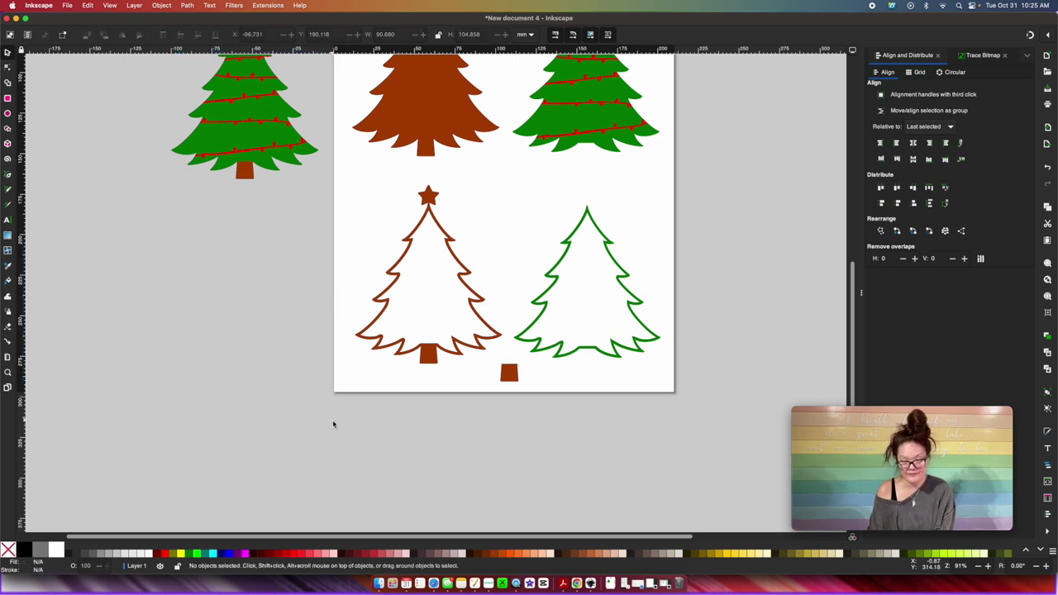
Delete the original grouped Christmas tree beside the page.
{"action": "scroll", "coordinate": [333, 424], "scroll_direction": "up", "scroll_amount": 4}
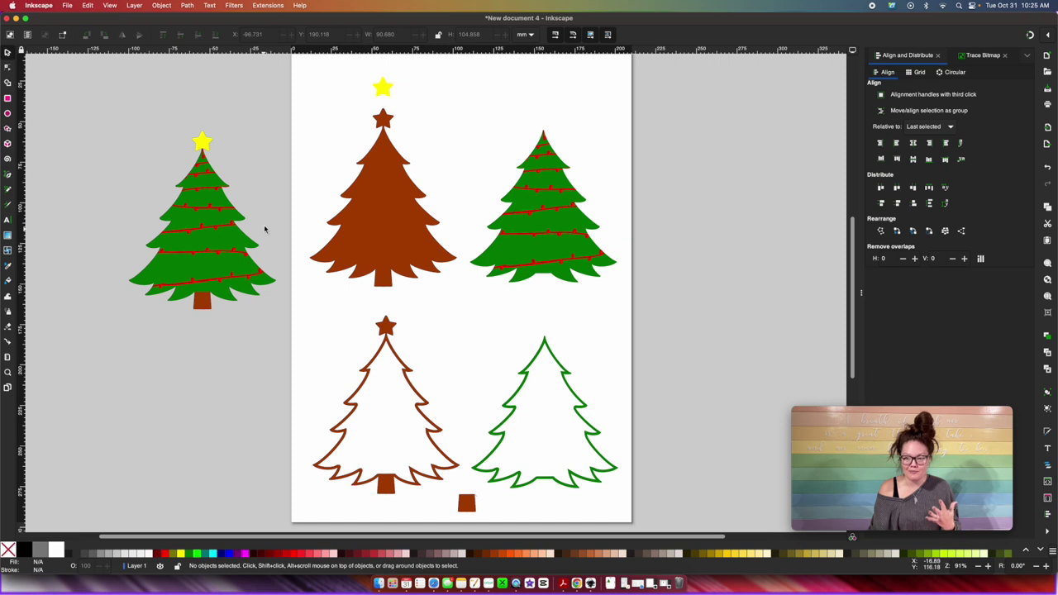
{"action": "left_click", "coordinate": [207, 268]}
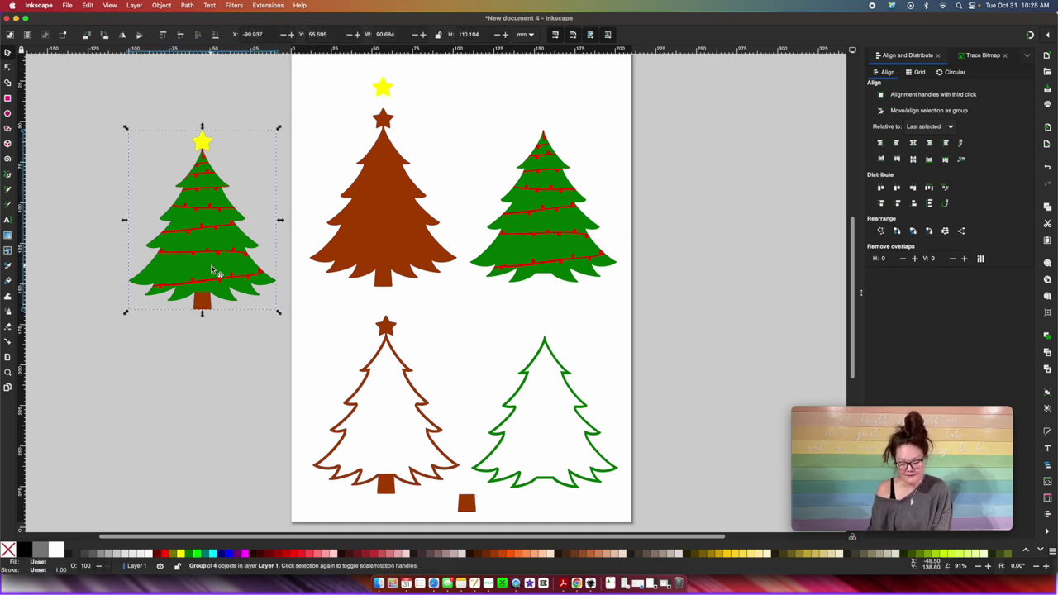
{"action": "key", "text": "Delete"}
Review the layers by selecting the solid brown base, the hollow brown frame, the lit green tree and the hollow green frame.
{"action": "left_click", "coordinate": [395, 242]}
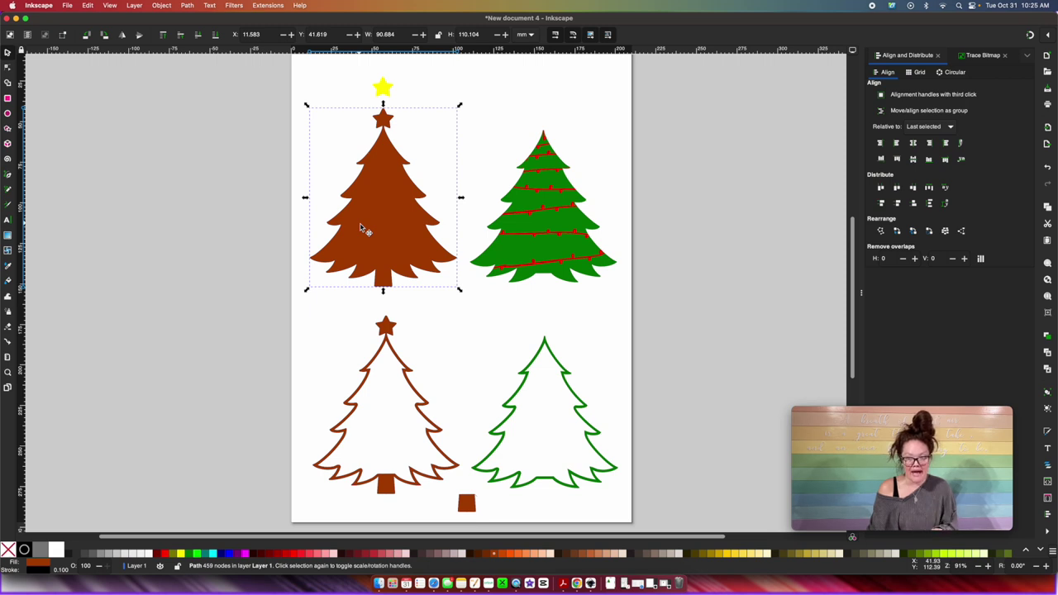
{"action": "left_click", "coordinate": [387, 335]}
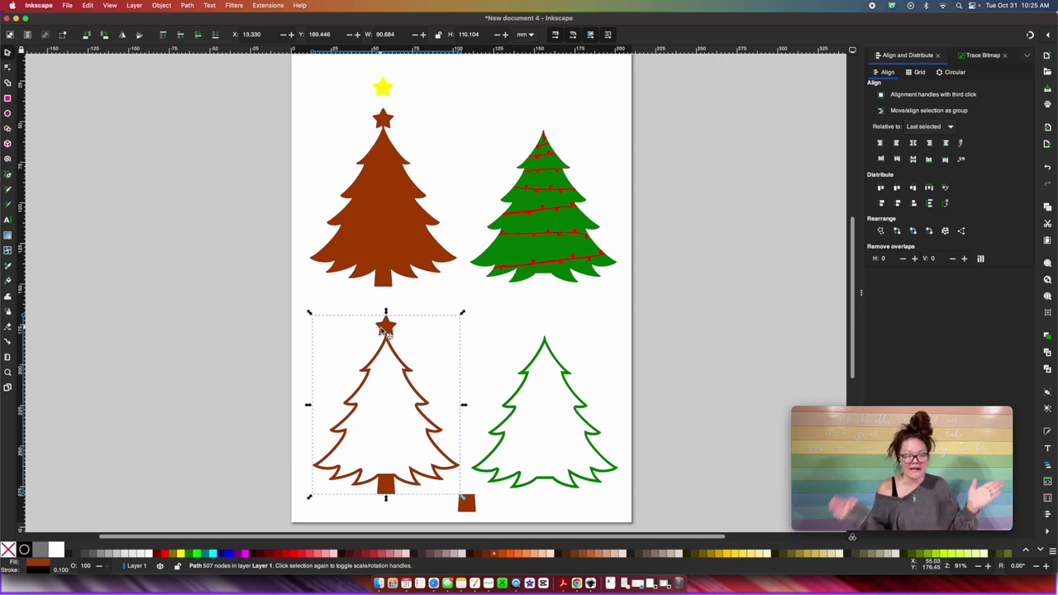
{"action": "left_click_drag", "start_coordinate": [665, 306], "coordinate": [460, 118]}
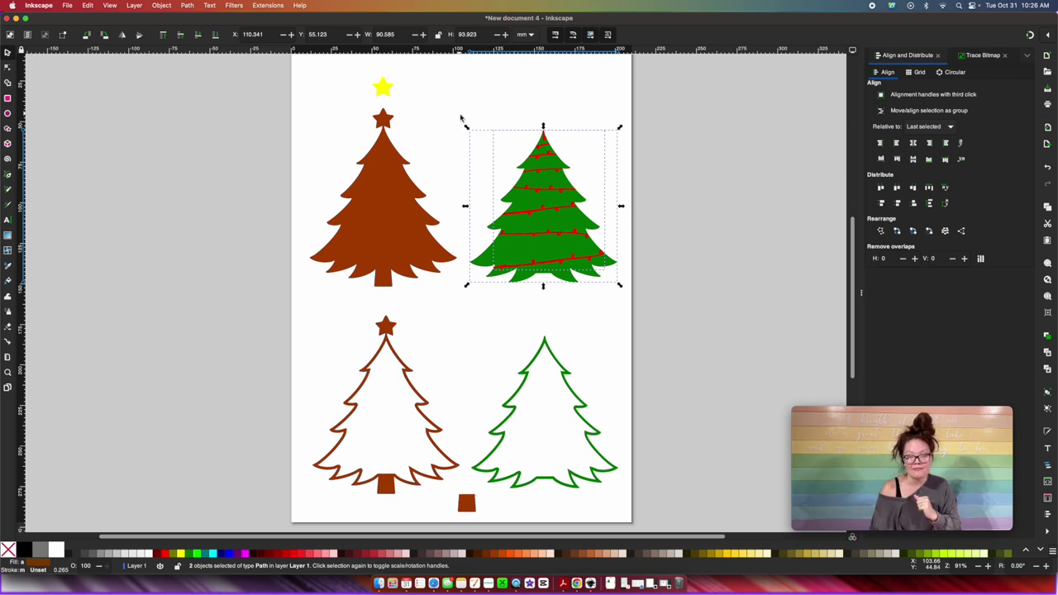
{"action": "left_click", "coordinate": [552, 350]}
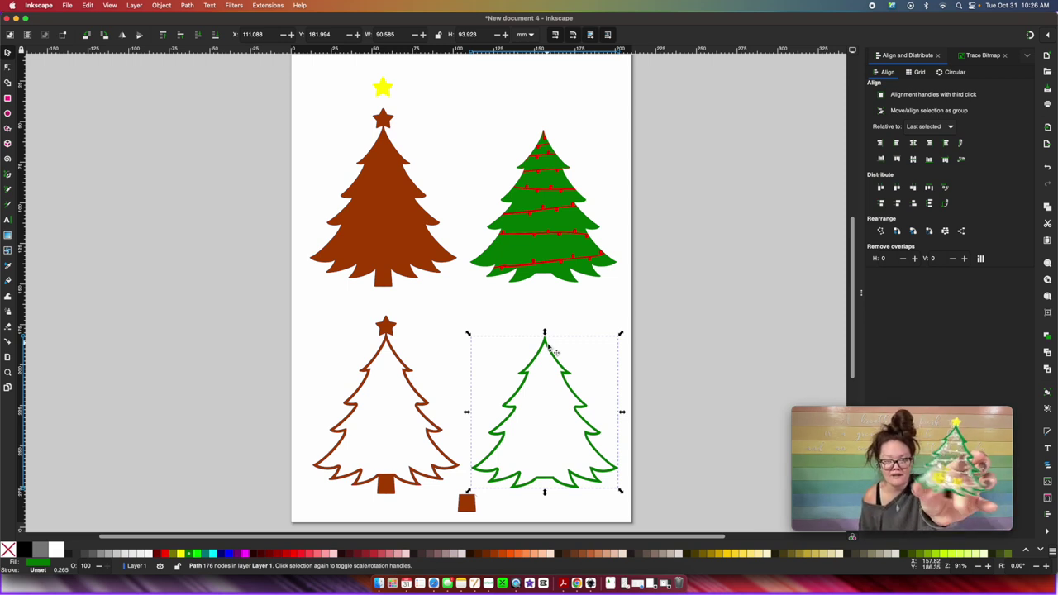
Place a copy of the yellow star inside the hollow brown tree frame, just above the trunk.
{"action": "left_click", "coordinate": [392, 93]}
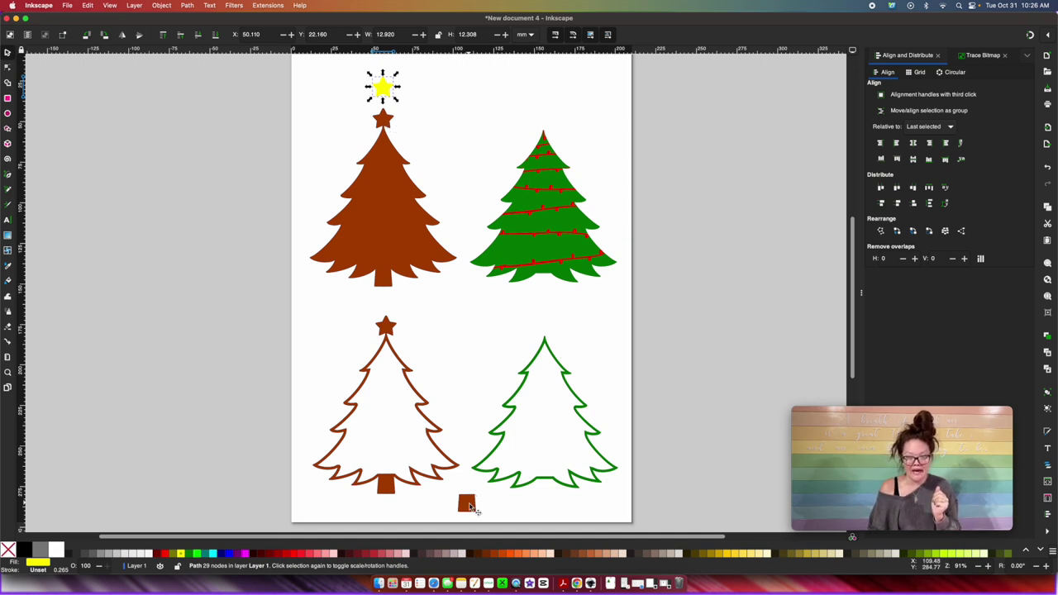
{"action": "left_click", "coordinate": [469, 506]}
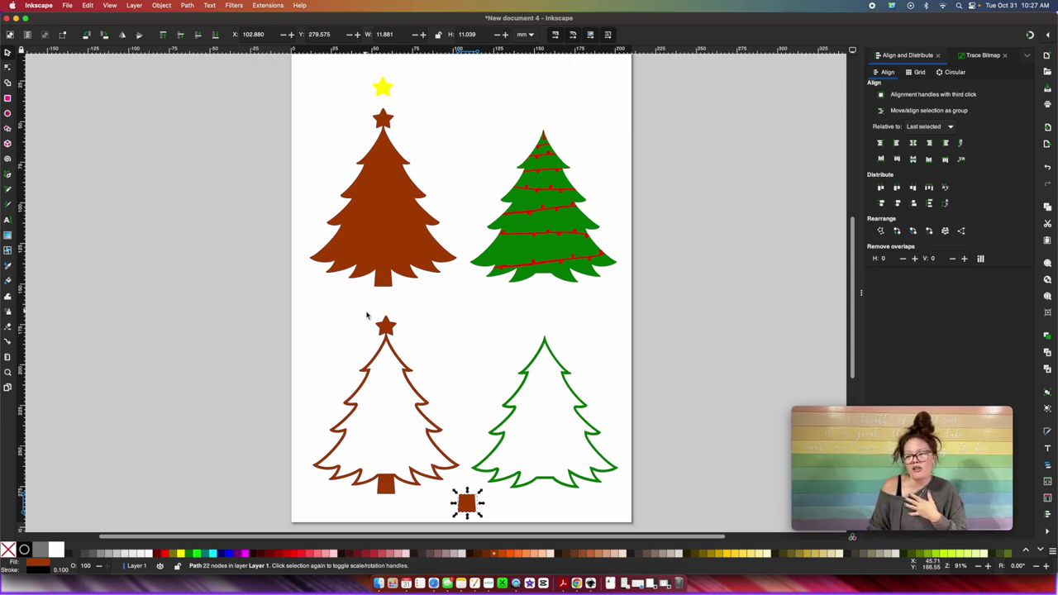
{"action": "left_click", "coordinate": [386, 91]}
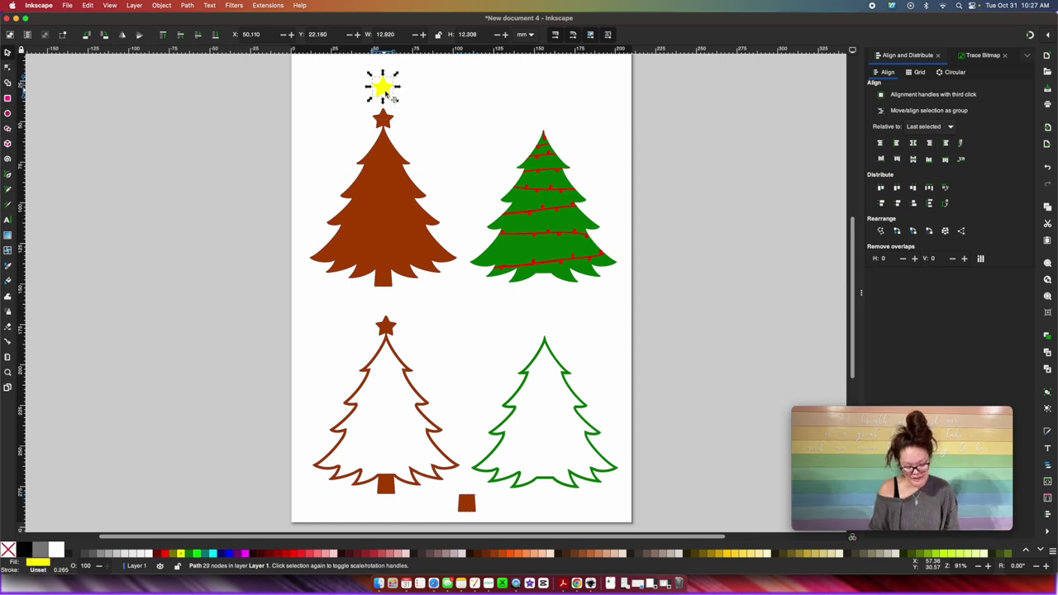
{"action": "left_click_drag", "start_coordinate": [393, 98], "coordinate": [388, 457]}
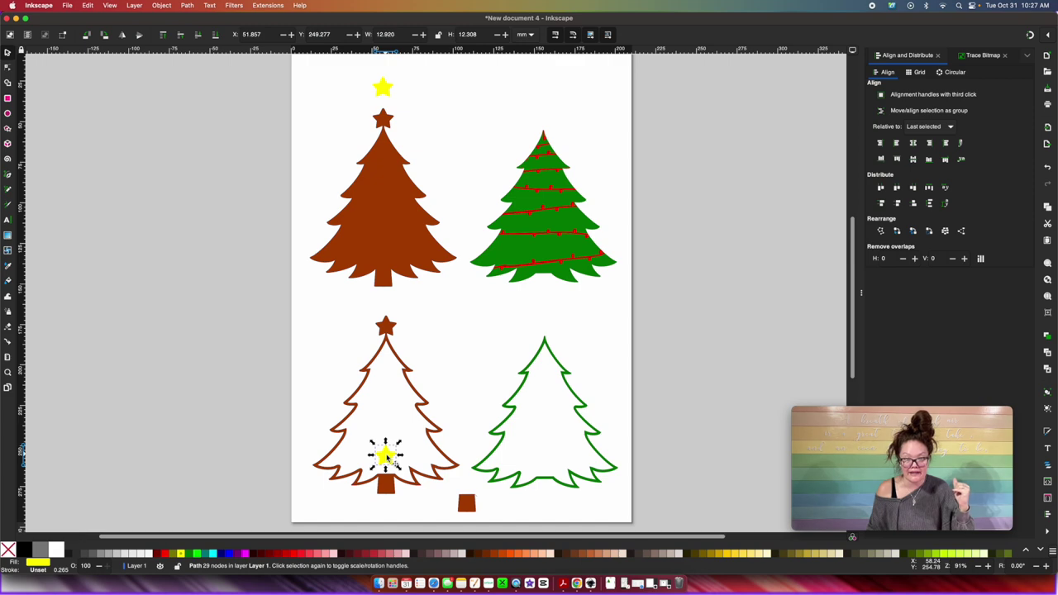
{"action": "key", "text": "plus"}
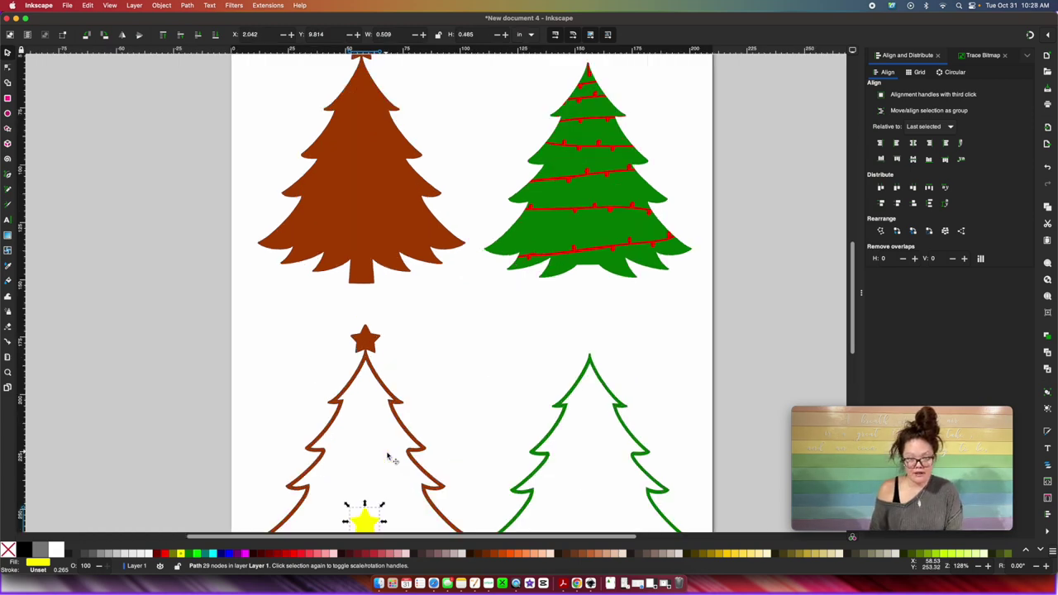
{"action": "key", "text": "plus"}
{"action": "key", "text": "plus"}
{"action": "scroll", "coordinate": [363, 307], "scroll_direction": "down", "scroll_amount": 3}
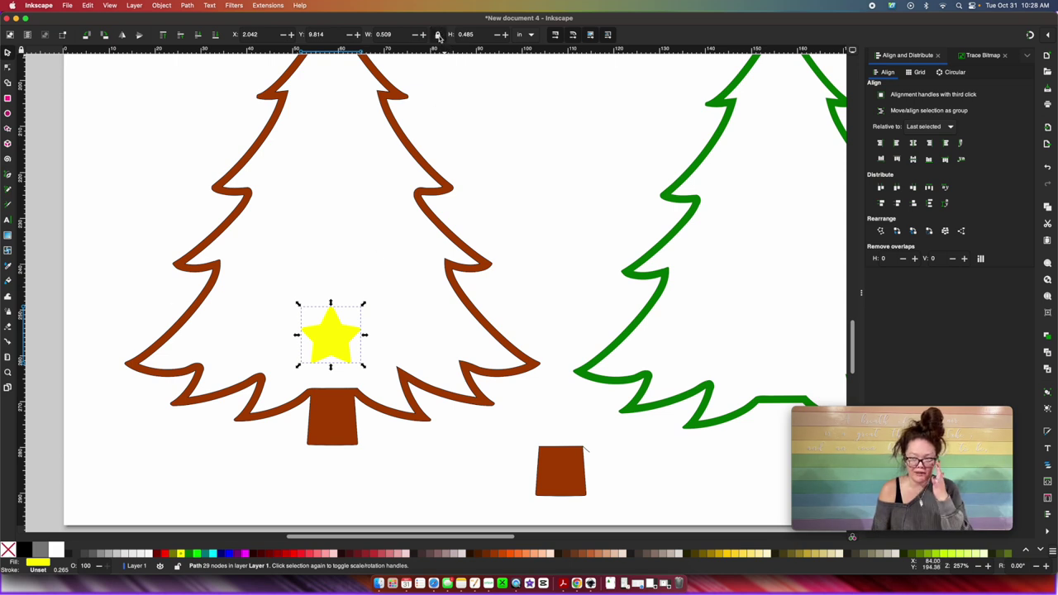
Enlarge the copied star proportionally to about 0.64 in wide and duplicate it into five stars spread inside the brown frame.
{"action": "left_click_drag", "start_coordinate": [363, 303], "coordinate": [389, 292]}
{"action": "left_click_drag", "start_coordinate": [366, 327], "coordinate": [406, 331]}
{"action": "key", "text": "ctrl+d"}
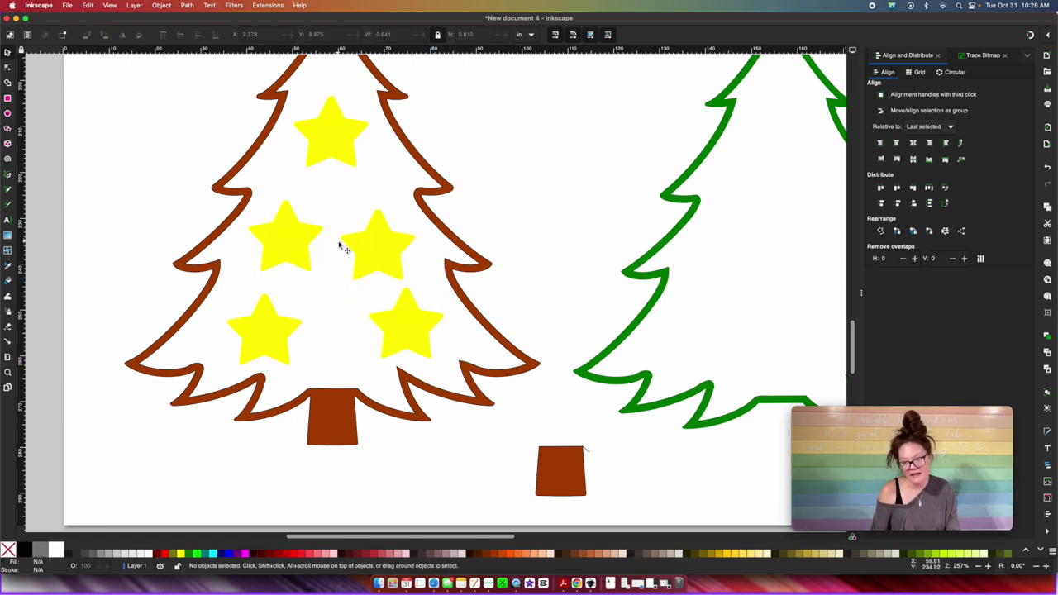
Add the text "Mom" in Arial Black near the top of the hollow brown tree.
{"action": "left_click", "coordinate": [6, 222]}
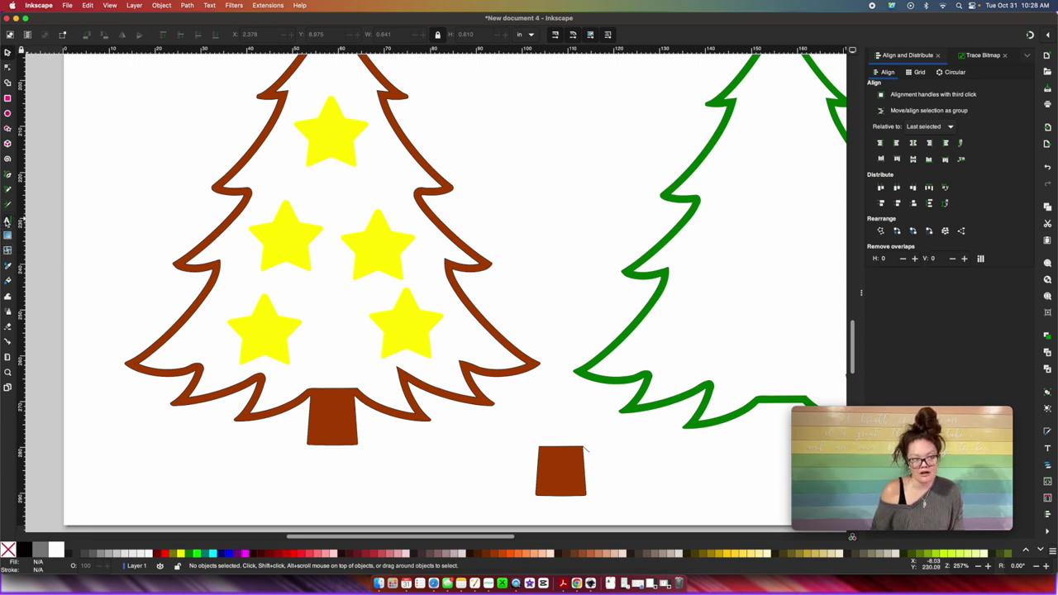
{"action": "left_click", "coordinate": [190, 138]}
{"action": "scroll", "coordinate": [196, 143], "scroll_direction": "up", "scroll_amount": 5}
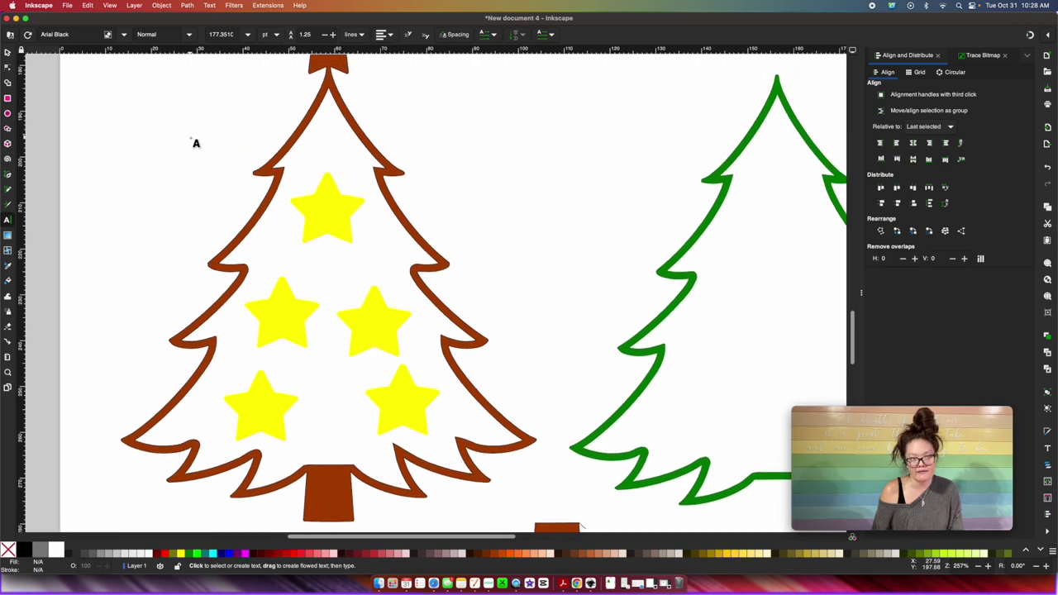
{"action": "type", "text": "Mom"}
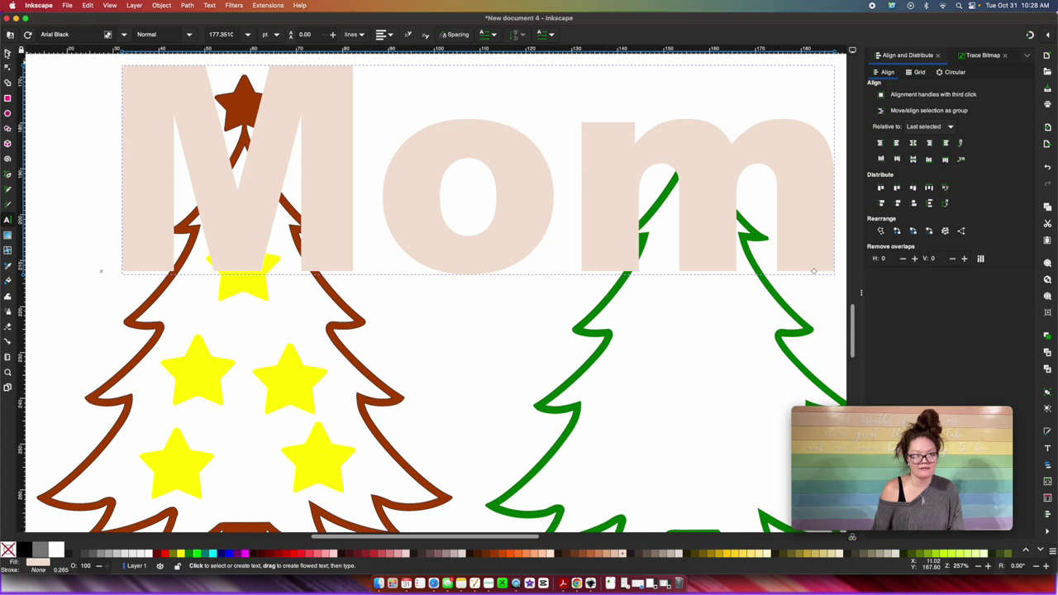
Shrink the "Mom" text to about 0.32 in wide, place it on the uppermost star inside the frame and fill it black.
{"action": "left_click", "coordinate": [10, 53]}
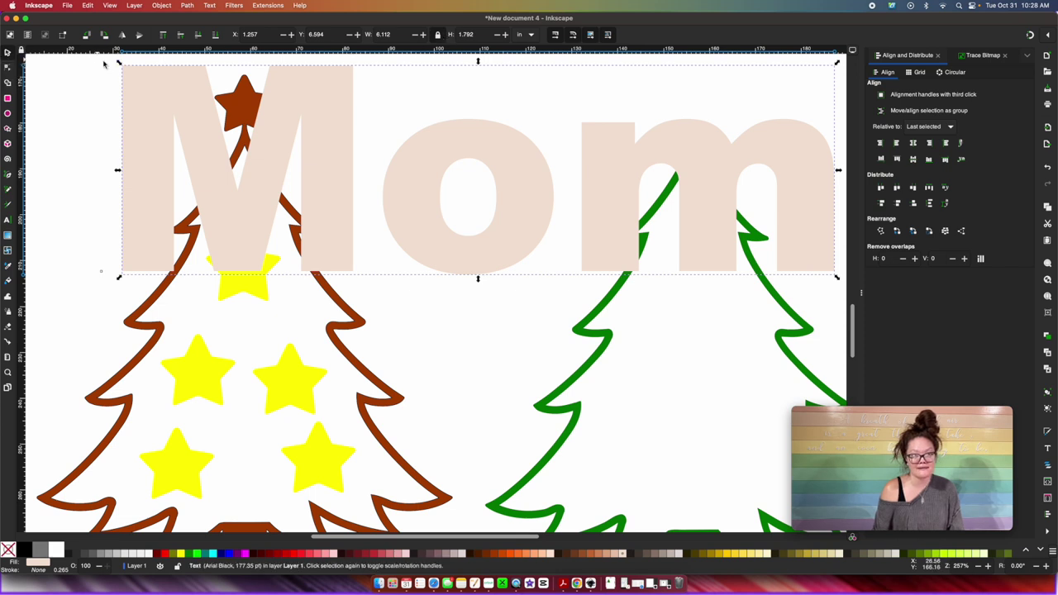
{"action": "left_click_drag", "start_coordinate": [118, 62], "coordinate": [239, 274]}
{"action": "scroll", "coordinate": [239, 273], "scroll_direction": "down", "scroll_amount": 3}
{"action": "scroll", "coordinate": [239, 274], "scroll_direction": "left", "scroll_amount": 3}
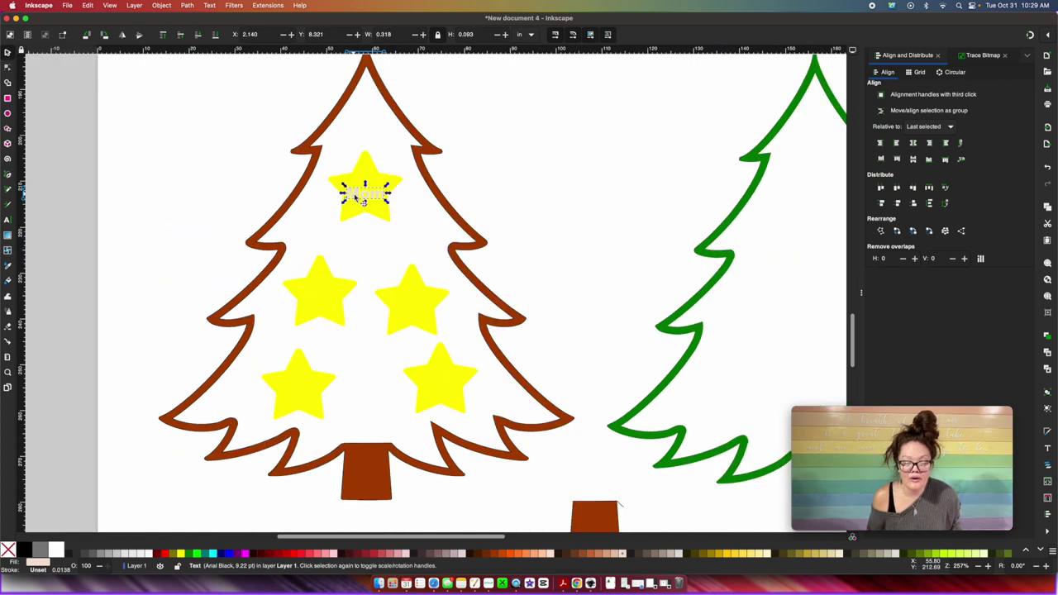
{"action": "left_click", "coordinate": [71, 548]}
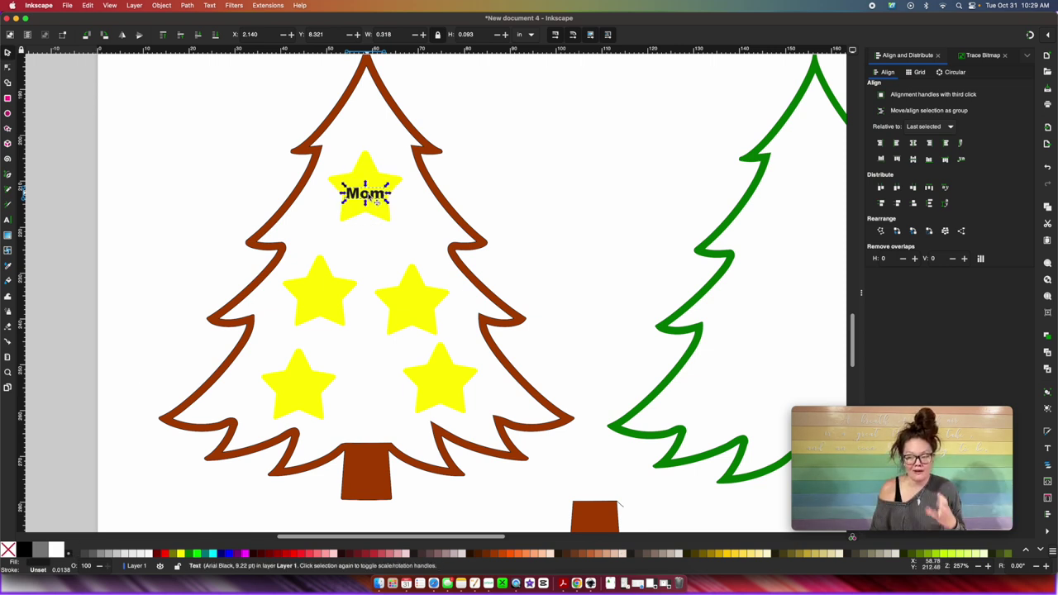
Duplicate the "Mom" text and place the copy on the left star of the middle row.
{"action": "key", "text": "alt"}
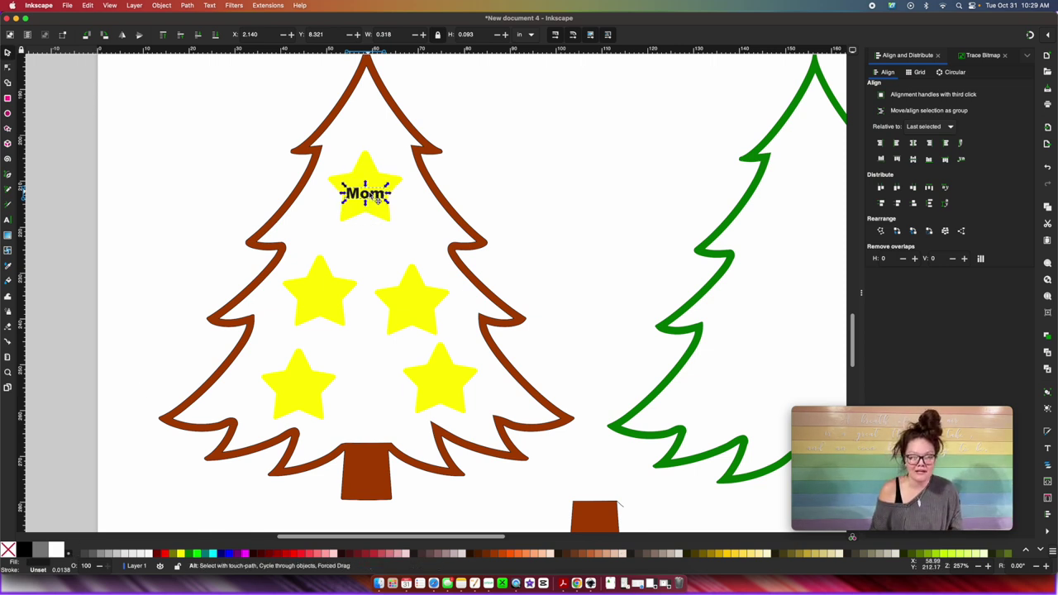
{"action": "left_click", "coordinate": [381, 200]}
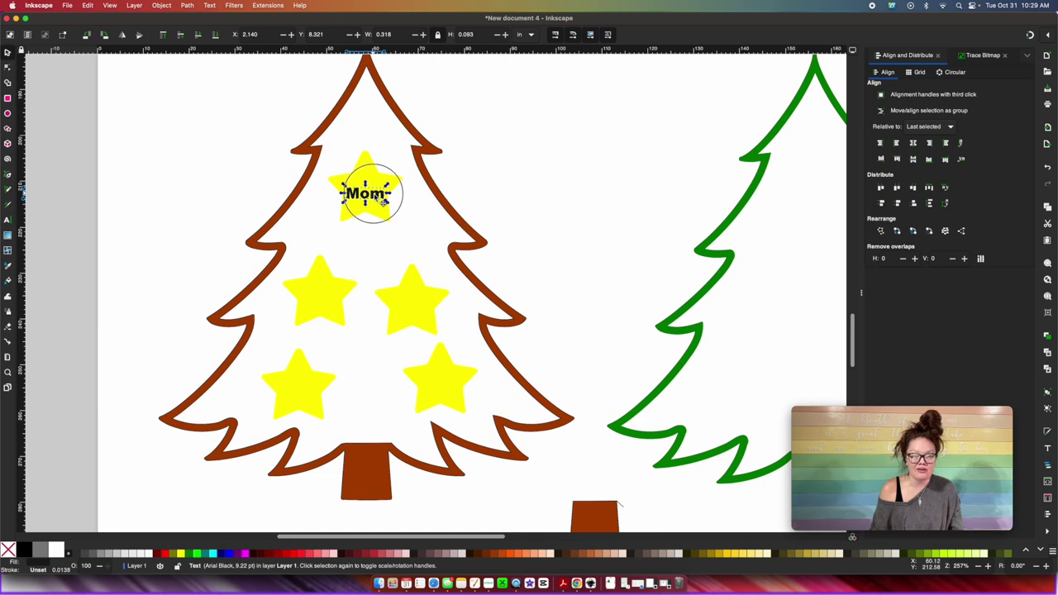
{"action": "key", "text": "ctrl+d"}
{"action": "left_click_drag", "start_coordinate": [382, 200], "coordinate": [333, 305]}
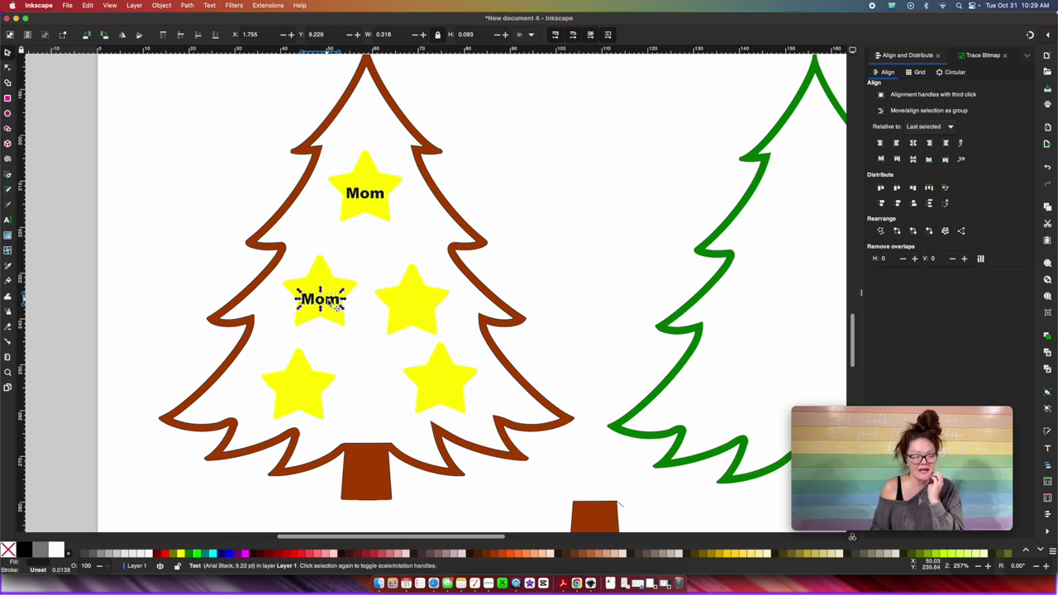
Change the copied text on the left middle star to "Dad".
{"action": "double_click", "coordinate": [334, 304]}
{"action": "double_click", "coordinate": [334, 304]}
{"action": "type", "text": "Dad"}
{"action": "key", "text": "Escape"}
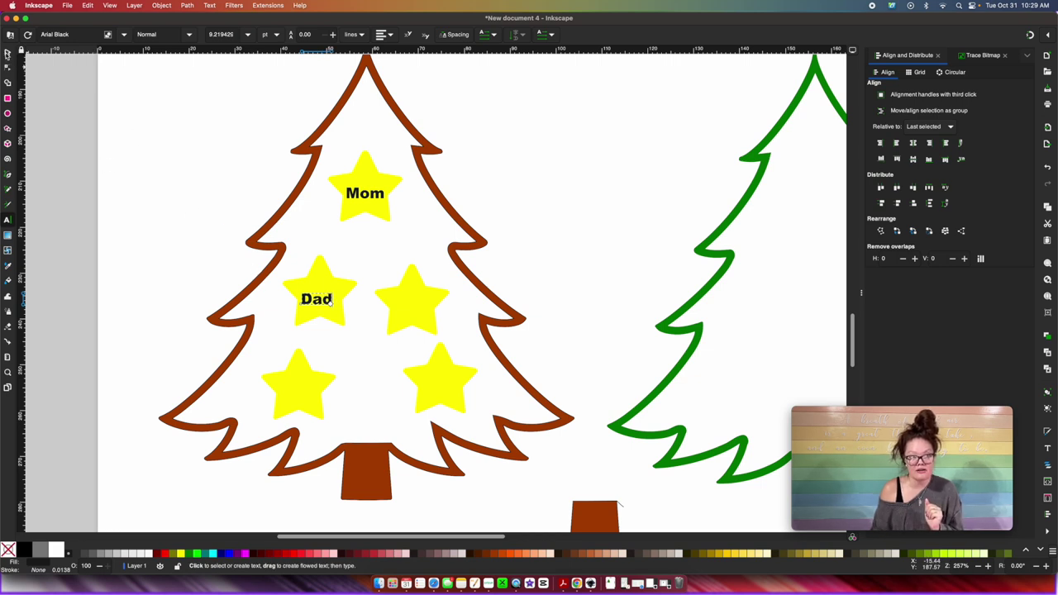
Centre the "Dad" text on its star and duplicate it onto the neighbouring star in the same row.
{"action": "left_click", "coordinate": [7, 52]}
{"action": "left_click_drag", "start_coordinate": [317, 299], "coordinate": [324, 299]}
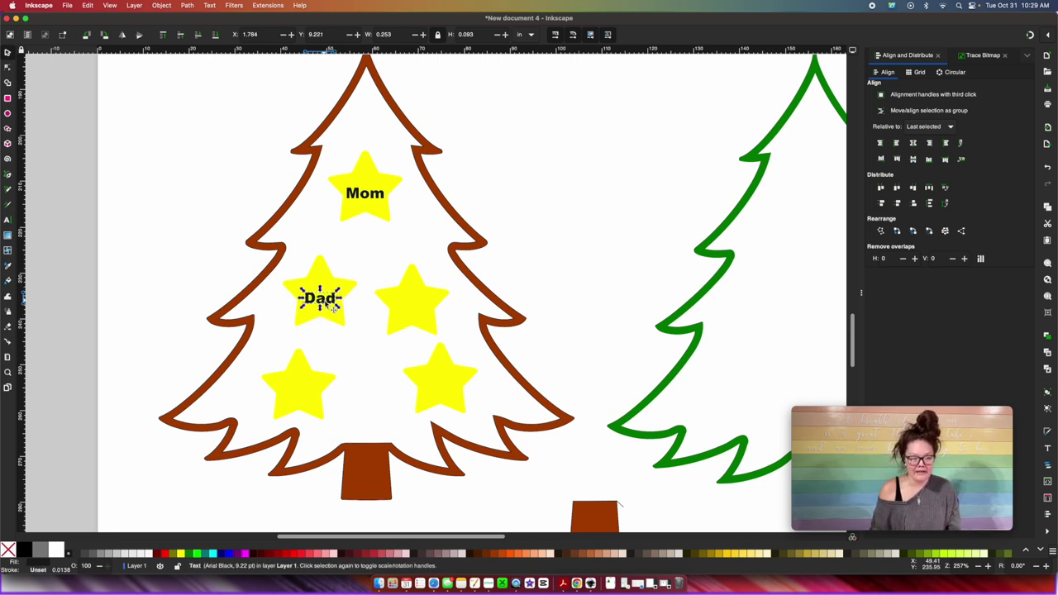
{"action": "key", "text": "ctrl+d"}
{"action": "left_click_drag", "start_coordinate": [328, 306], "coordinate": [422, 314]}
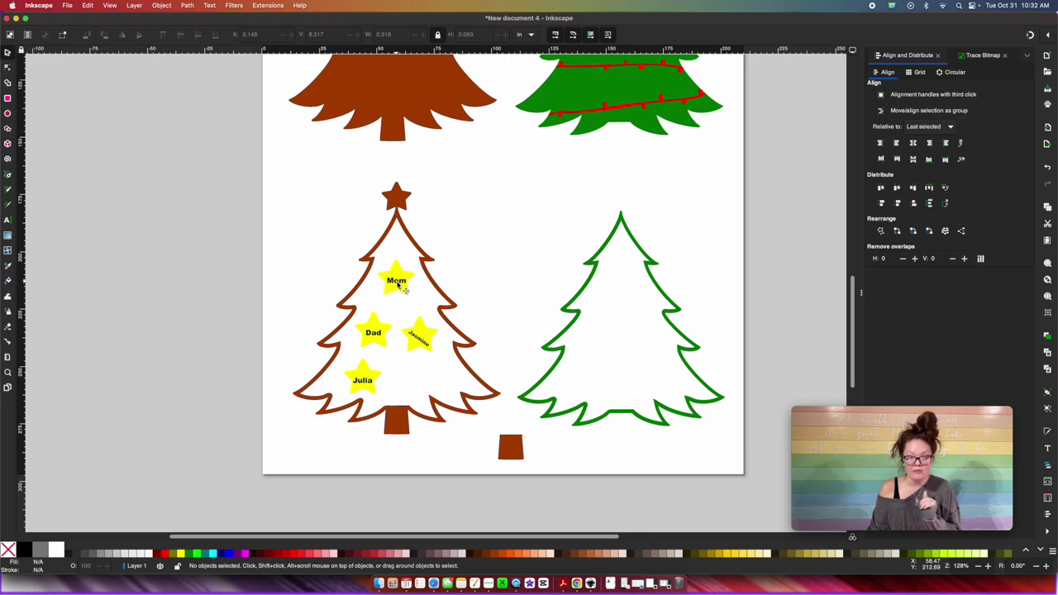
Convert the "Mom" text to a path, ungroup its letters and unite them into a single path.
{"action": "left_click", "coordinate": [397, 282]}
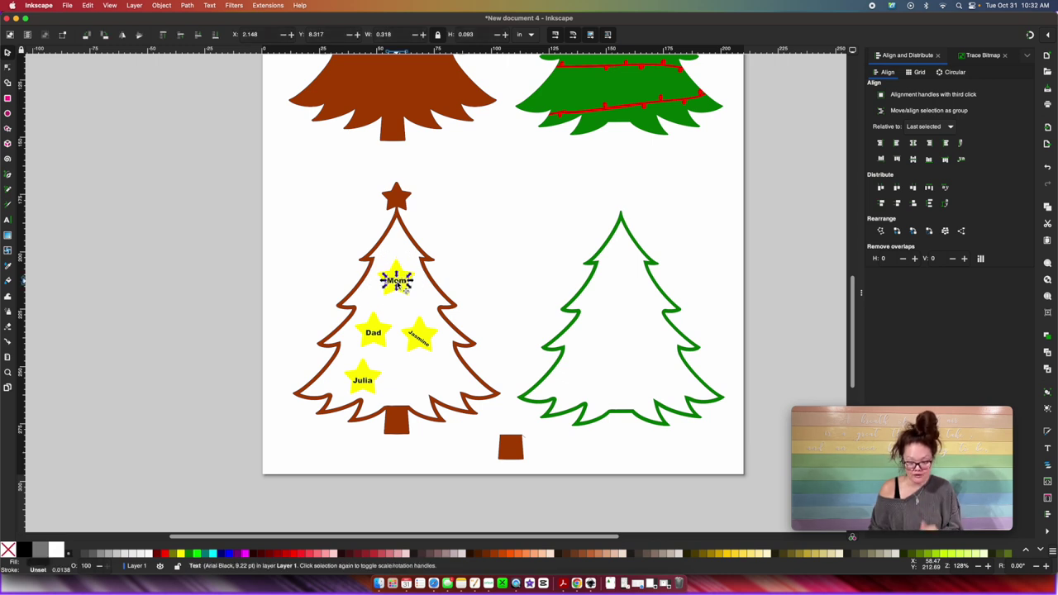
{"action": "key", "text": "ctrl+shift+c"}
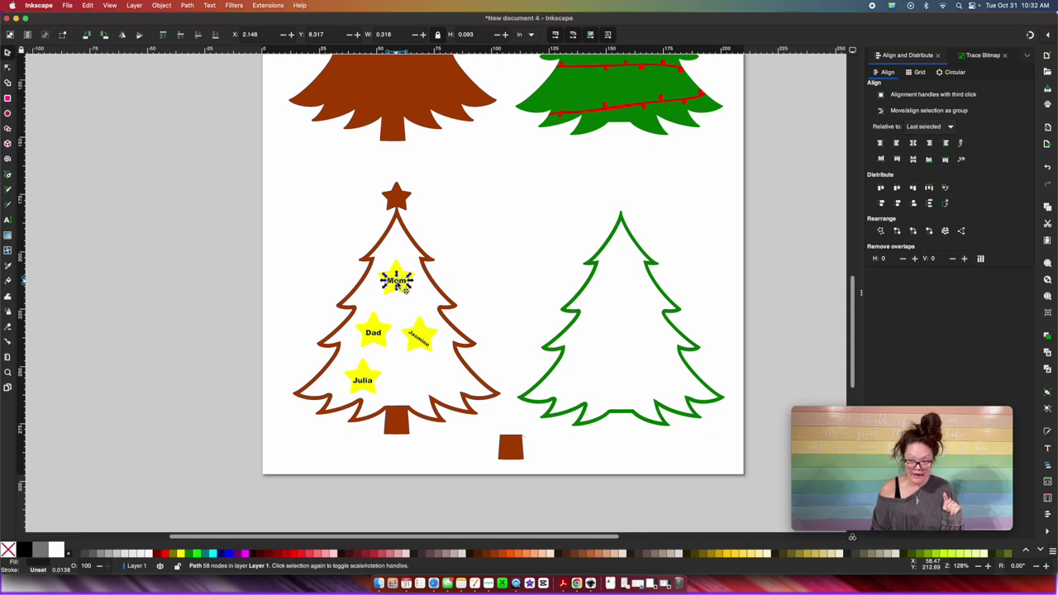
{"action": "key", "text": "ctrl+shift+g"}
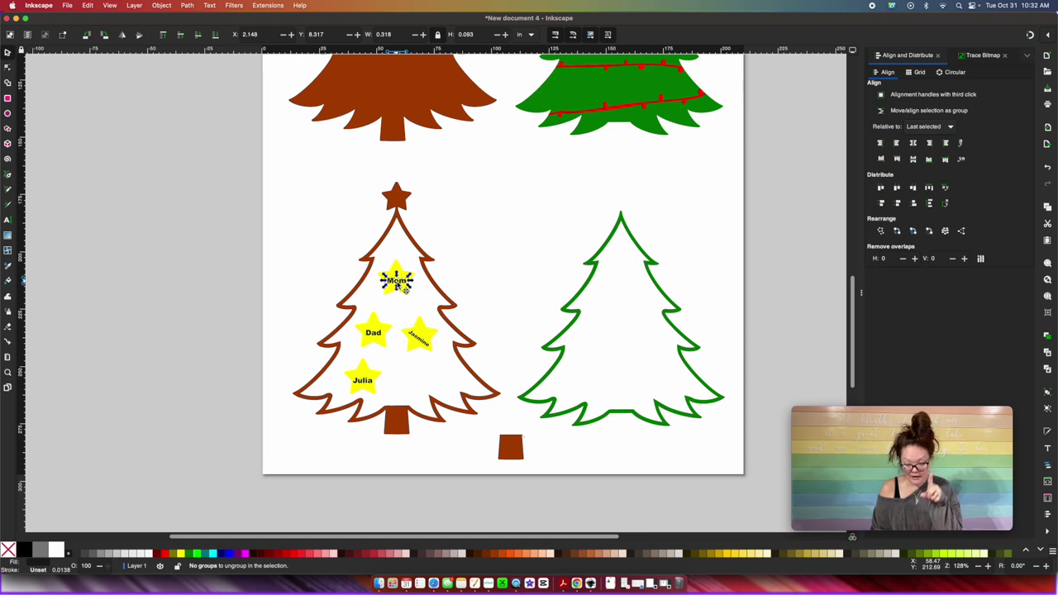
{"action": "key", "text": "ctrl+plus"}
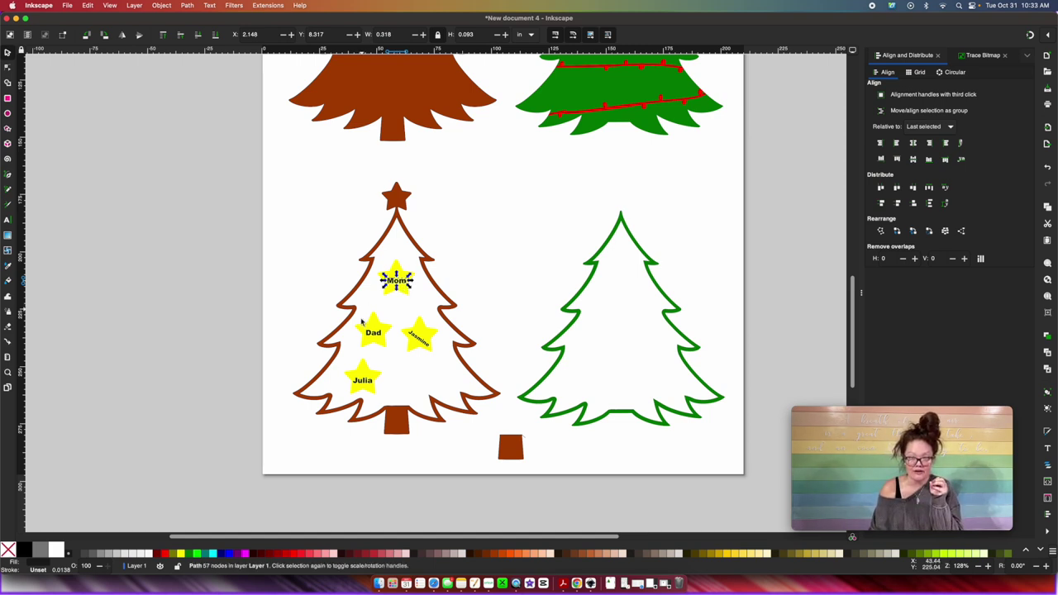
Group each name with the yellow star beneath it inside the hollow brown tree.
{"action": "left_click", "coordinate": [378, 342]}
{"action": "left_click", "coordinate": [293, 259]}
{"action": "left_click_drag", "start_coordinate": [297, 245], "coordinate": [426, 292]}
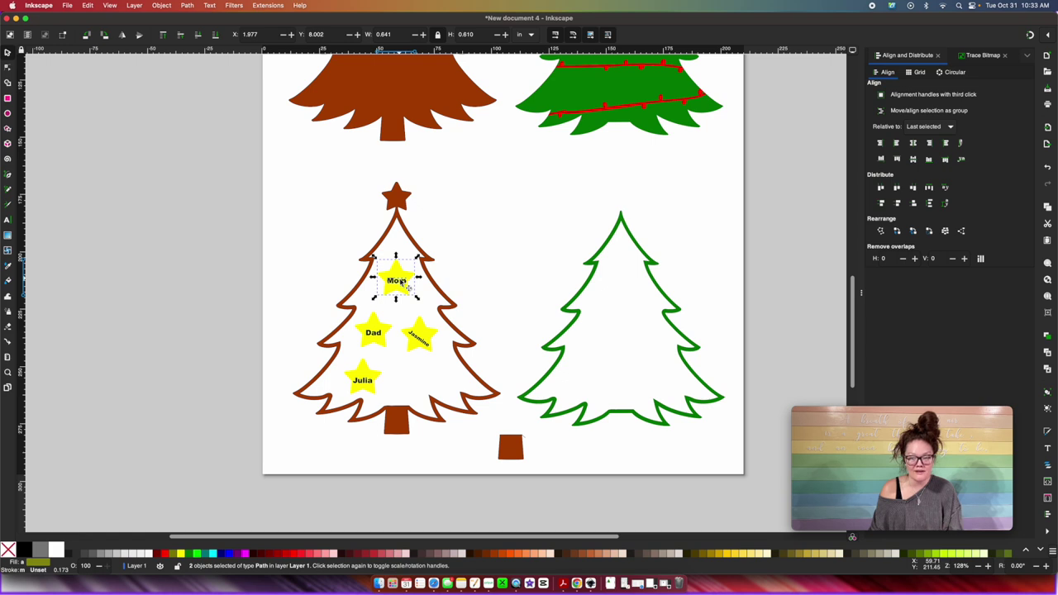
{"action": "key", "text": "alt"}
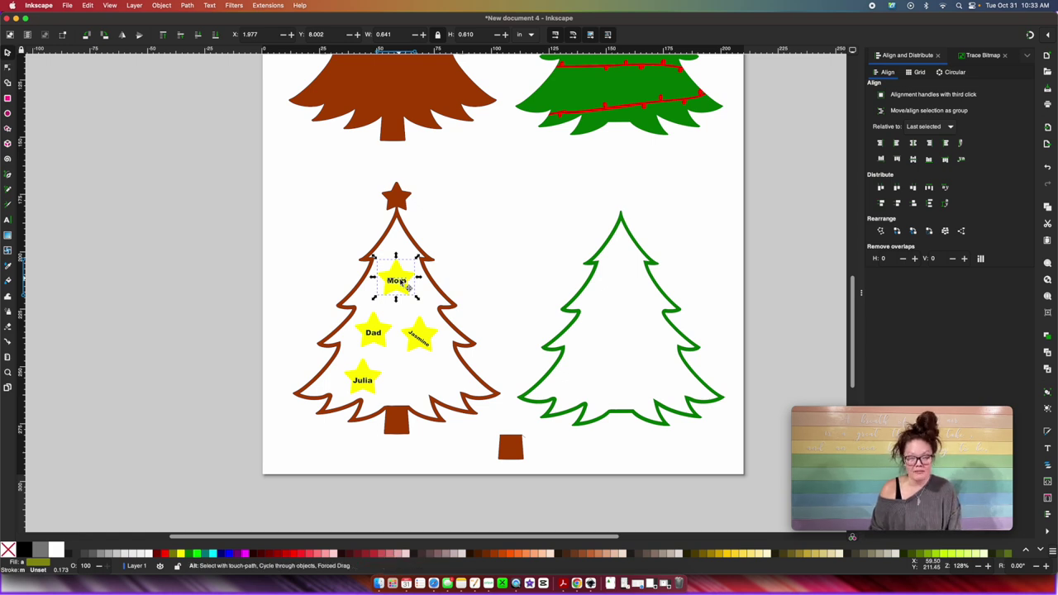
{"action": "left_click_drag", "start_coordinate": [285, 300], "coordinate": [403, 354]}
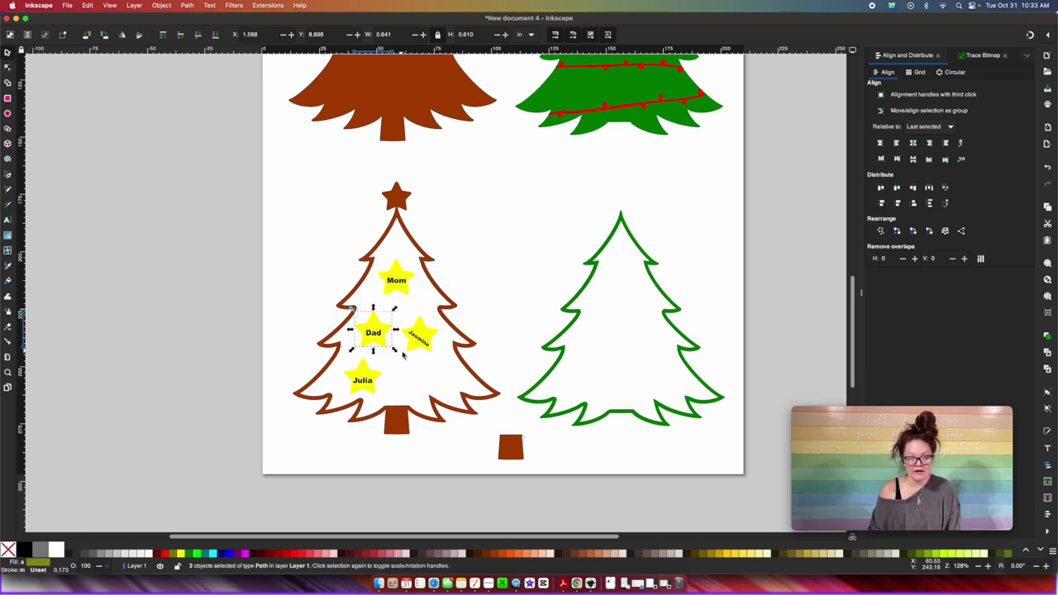
{"action": "left_click_drag", "start_coordinate": [284, 364], "coordinate": [391, 407]}
{"action": "left_click", "coordinate": [419, 336]}
{"action": "scroll", "coordinate": [384, 311], "scroll_direction": "up", "scroll_amount": 2}
{"action": "scroll", "coordinate": [384, 311], "scroll_direction": "down", "scroll_amount": 1}
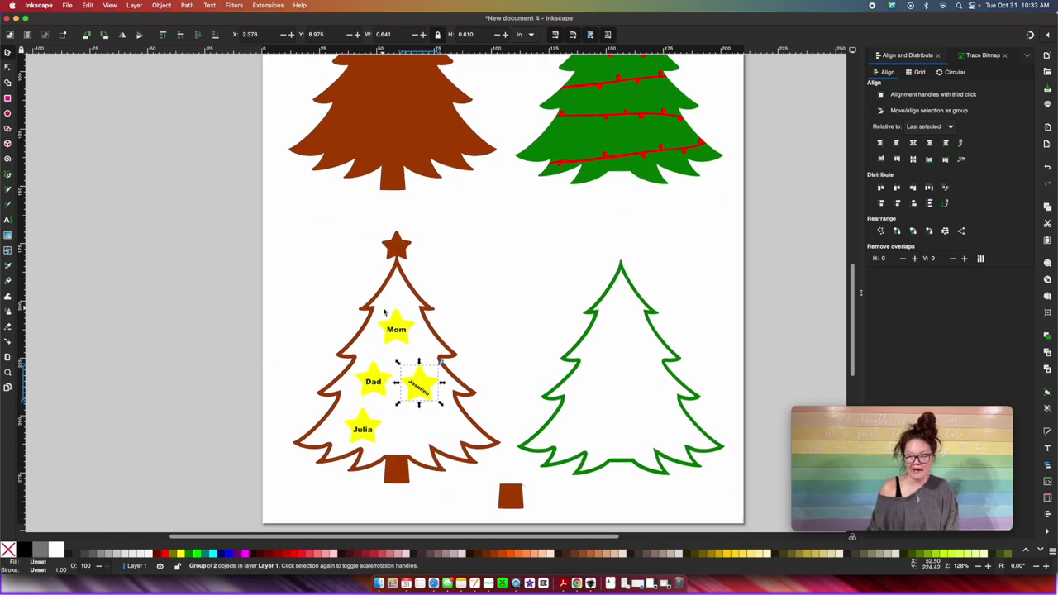
{"action": "left_click", "coordinate": [290, 296]}
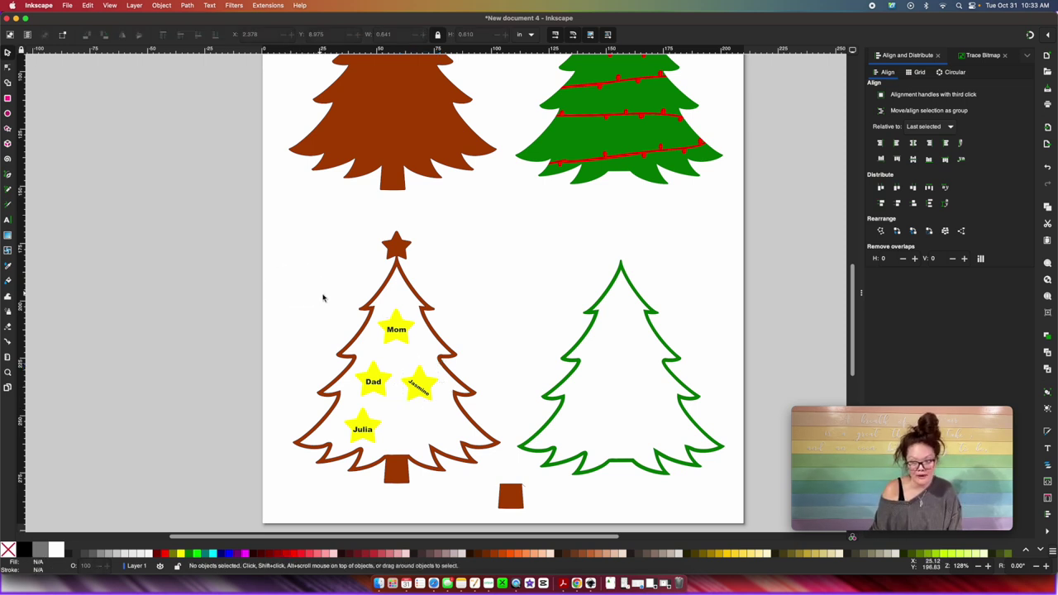
Draw a small ellipse about 0.45 by 0.54 in beside the top of the solid brown tree.
{"action": "scroll", "coordinate": [326, 298], "scroll_direction": "up", "scroll_amount": 4}
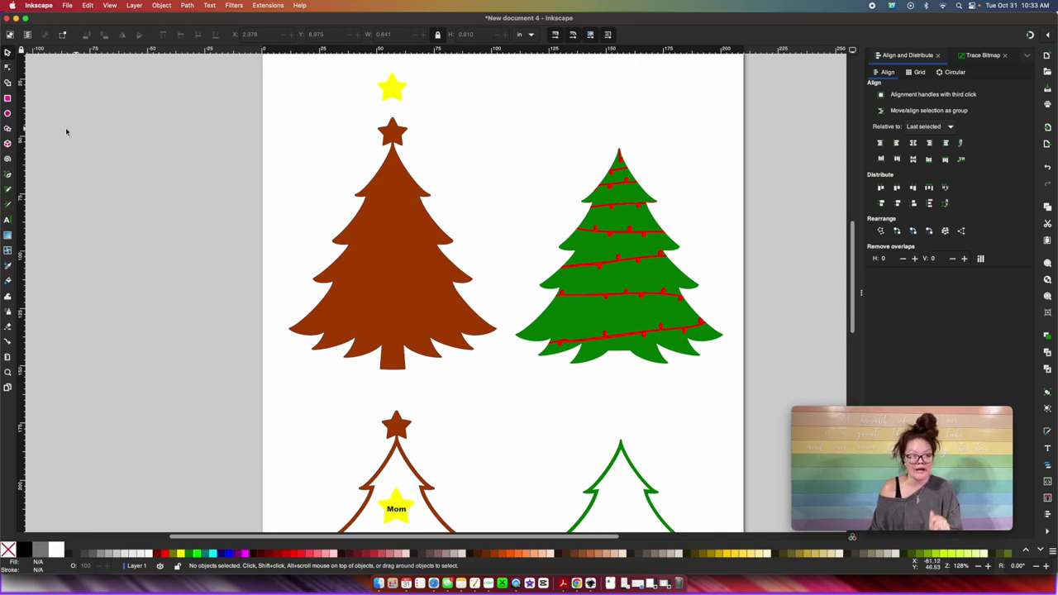
{"action": "left_click", "coordinate": [8, 115]}
{"action": "left_click_drag", "start_coordinate": [265, 126], "coordinate": [290, 156]}
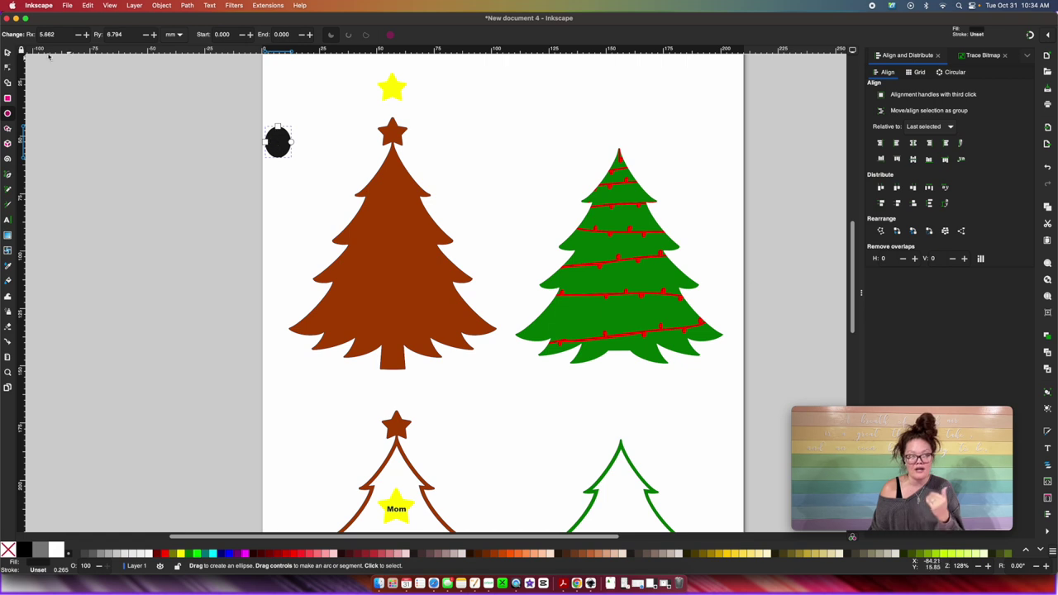
Resize the ellipse to a circle 0.4 in wide and 0.4 in high, with its proportions locked.
{"action": "left_click", "coordinate": [8, 52]}
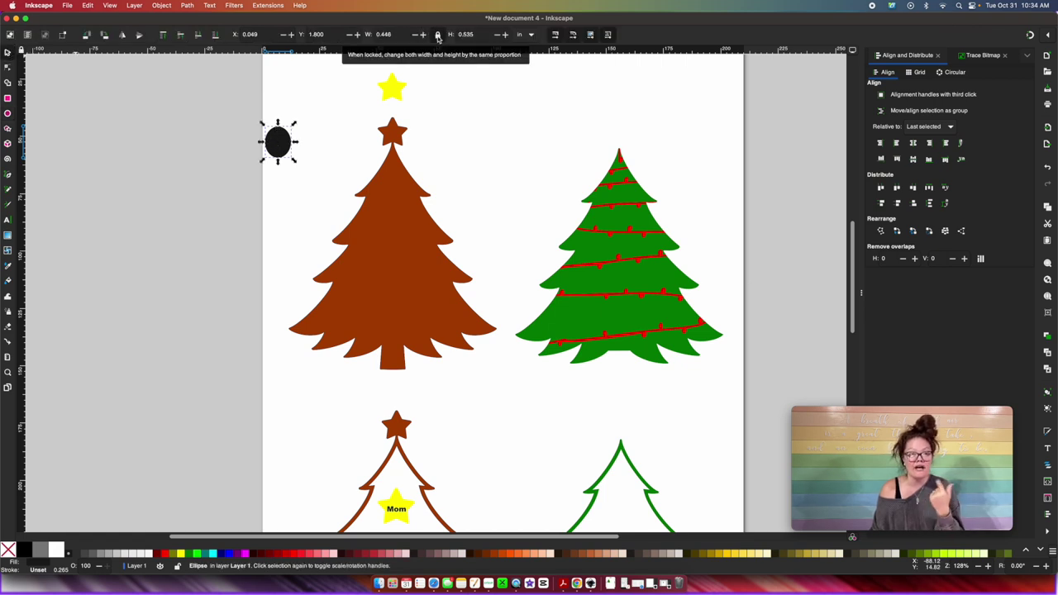
{"action": "double_click", "coordinate": [372, 36]}
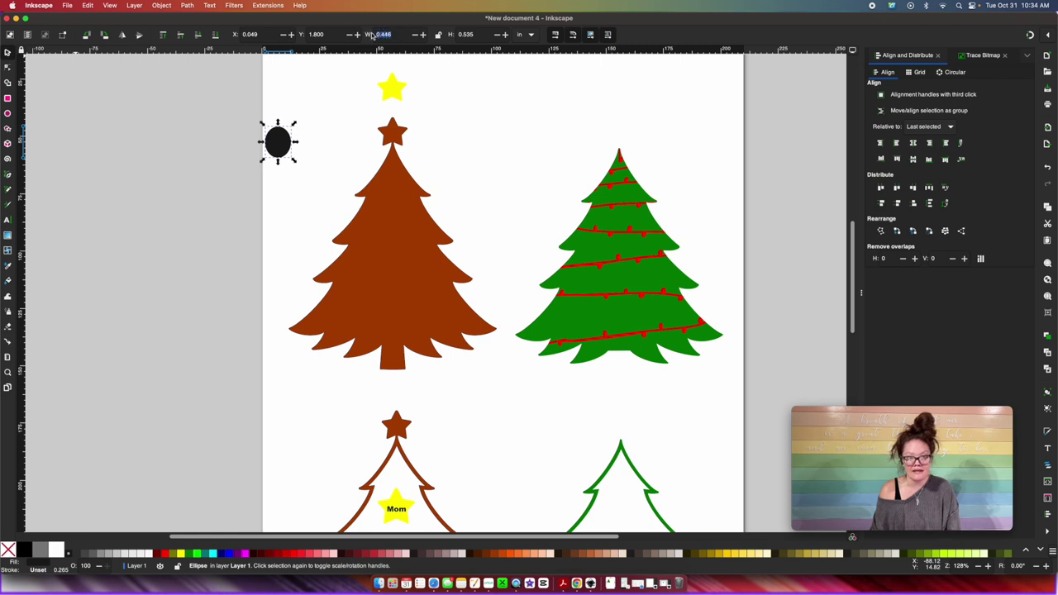
{"action": "key", "text": "BackSpace"}
{"action": "type", "text": ".4"}
{"action": "key", "text": "Return"}
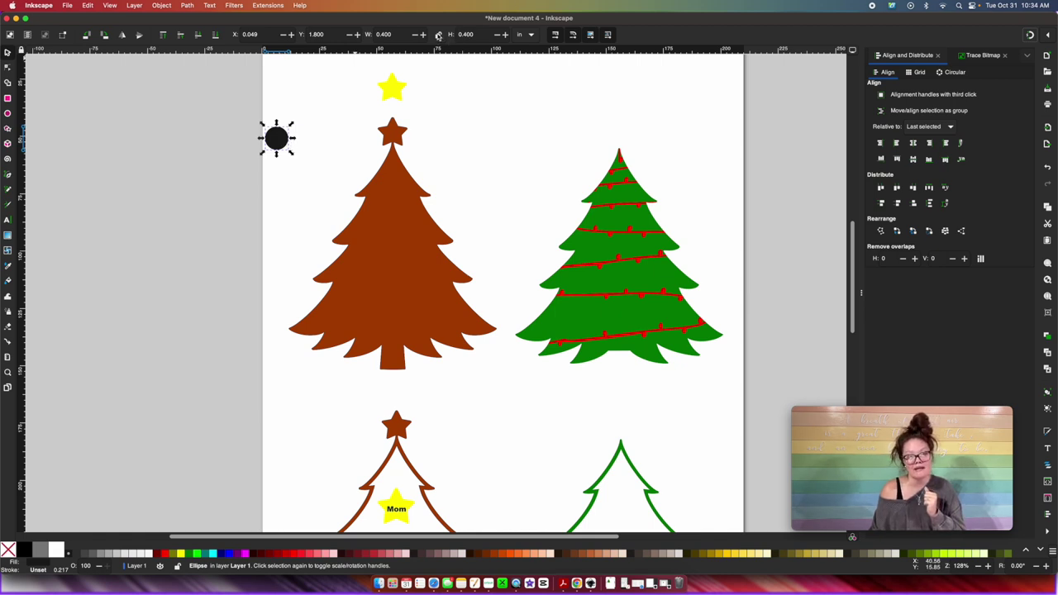
{"action": "key", "text": "plus"}
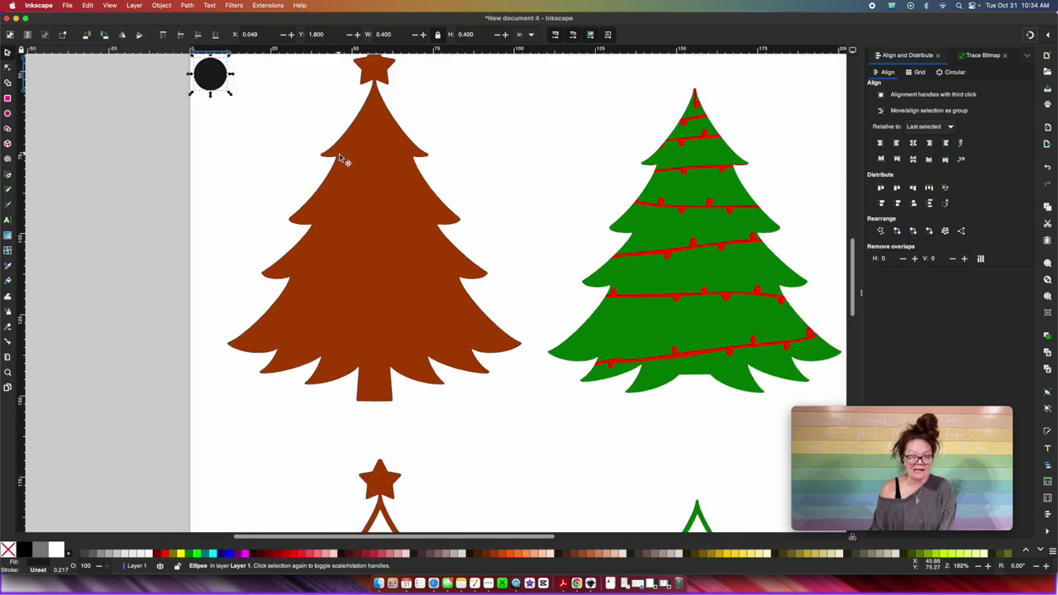
{"action": "key", "text": "plus"}
{"action": "scroll", "coordinate": [338, 157], "scroll_direction": "up", "scroll_amount": 5}
{"action": "left_click", "coordinate": [272, 150]}
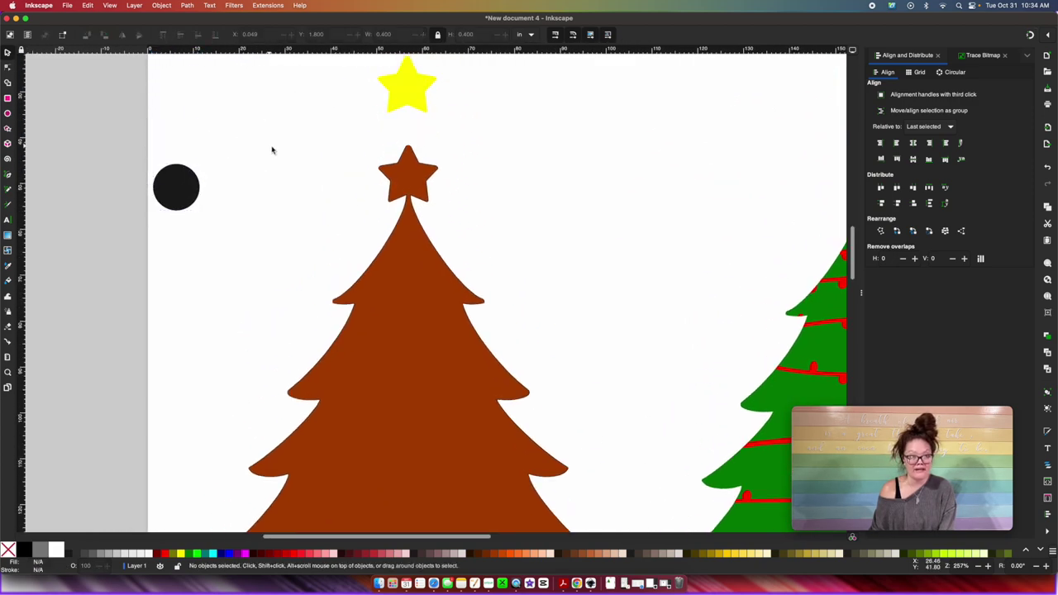
Move the 0.4 in circle so it overlaps the left slope of the solid brown tree, just below the star.
{"action": "left_click_drag", "start_coordinate": [179, 191], "coordinate": [372, 238]}
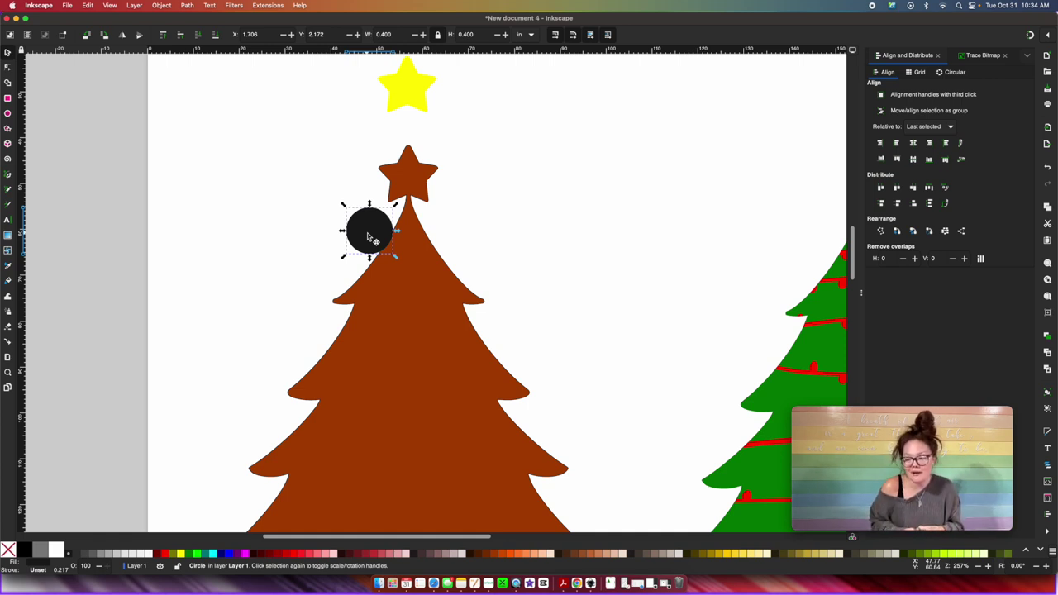
{"action": "left_click_drag", "start_coordinate": [372, 238], "coordinate": [372, 238]}
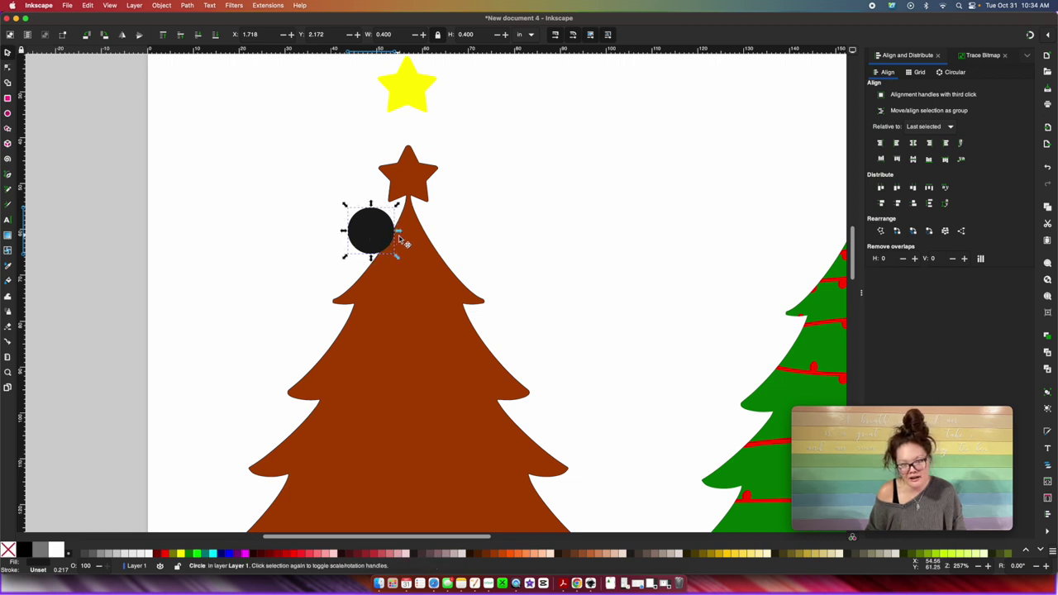
Make a light pink copy of the circle as a path and inset it twice, to 0.232 in wide.
{"action": "left_click", "coordinate": [333, 555]}
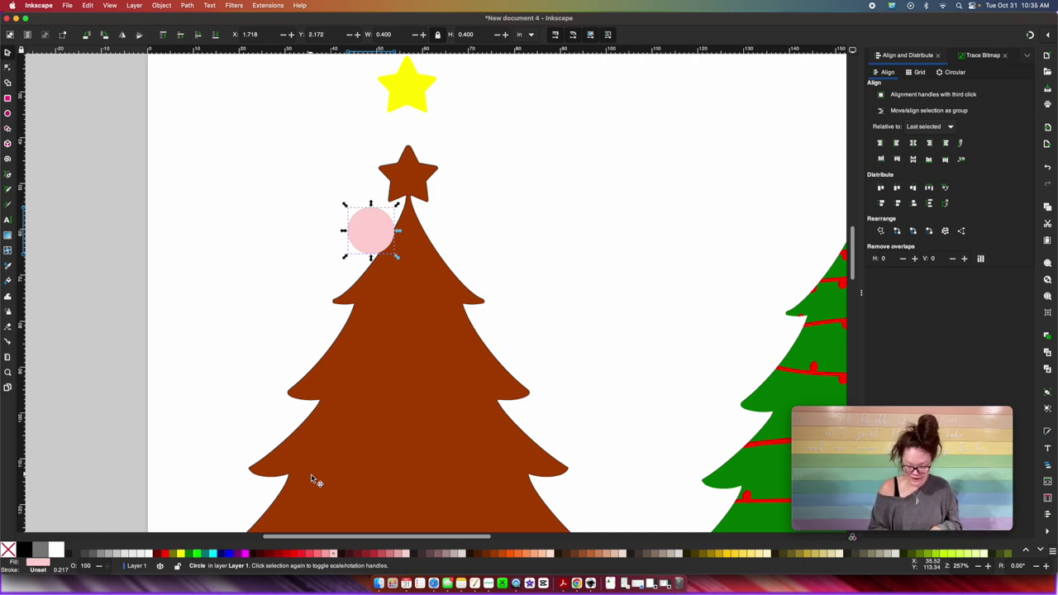
{"action": "key", "text": "super+shift+c"}
{"action": "key", "text": "super+parenleft"}
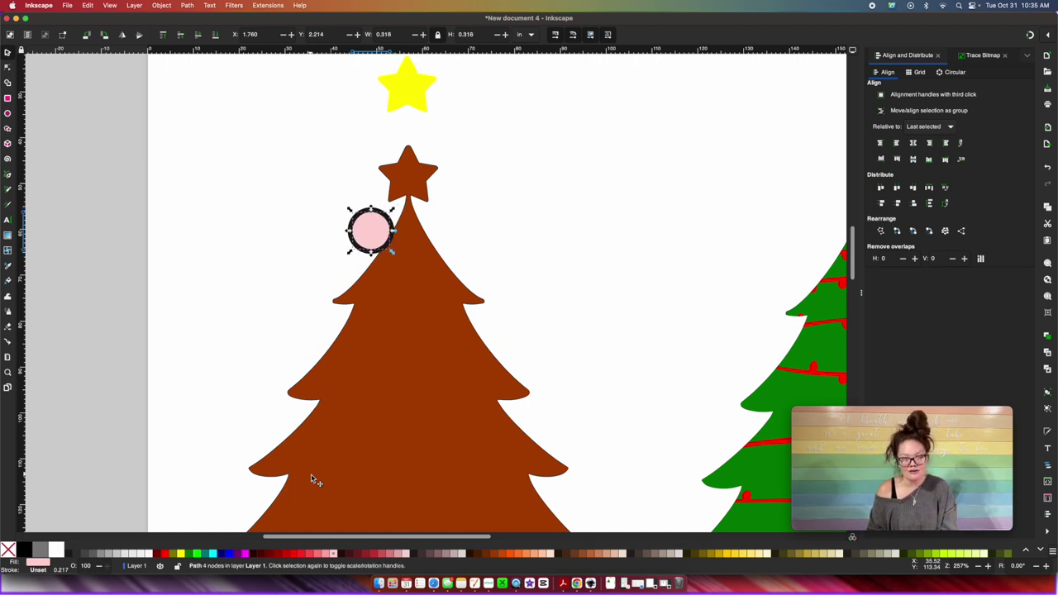
{"action": "key", "text": "super+parenleft"}
{"action": "key", "text": "super+parenleft"}
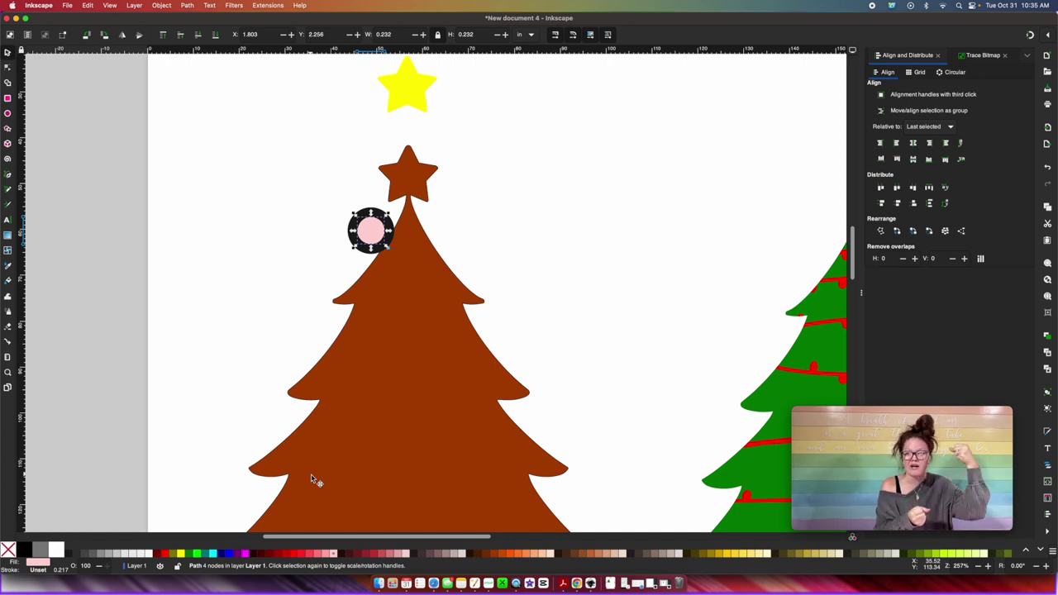
Cut the pink circle out of the black one to form a hanging ring, and unite the ring with the solid brown tree.
{"action": "left_click", "coordinate": [356, 240], "text": "shift"}
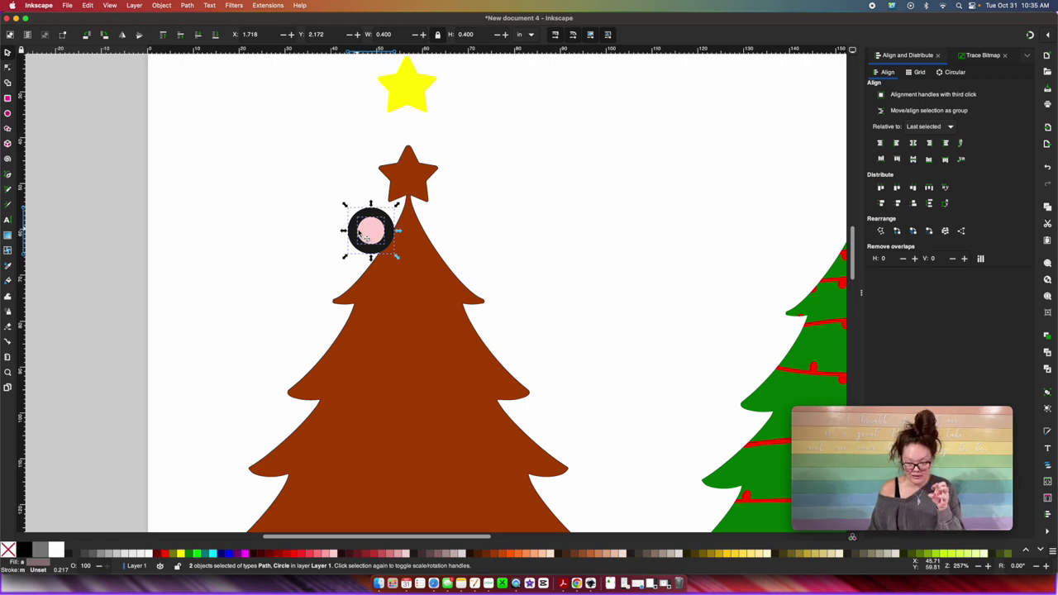
{"action": "key", "text": "super+minus"}
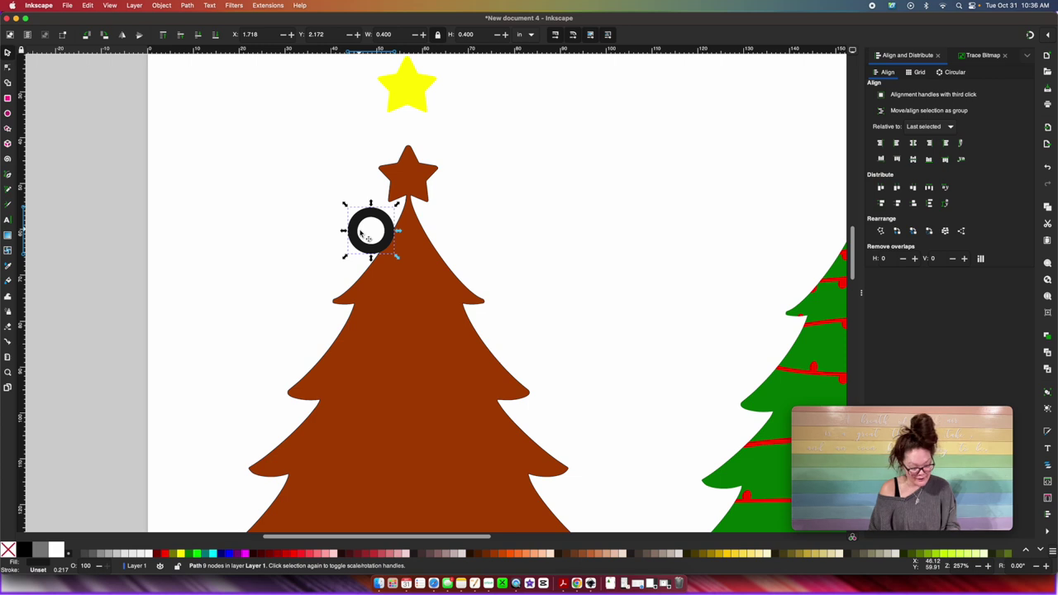
{"action": "left_click", "coordinate": [398, 170], "text": "shift"}
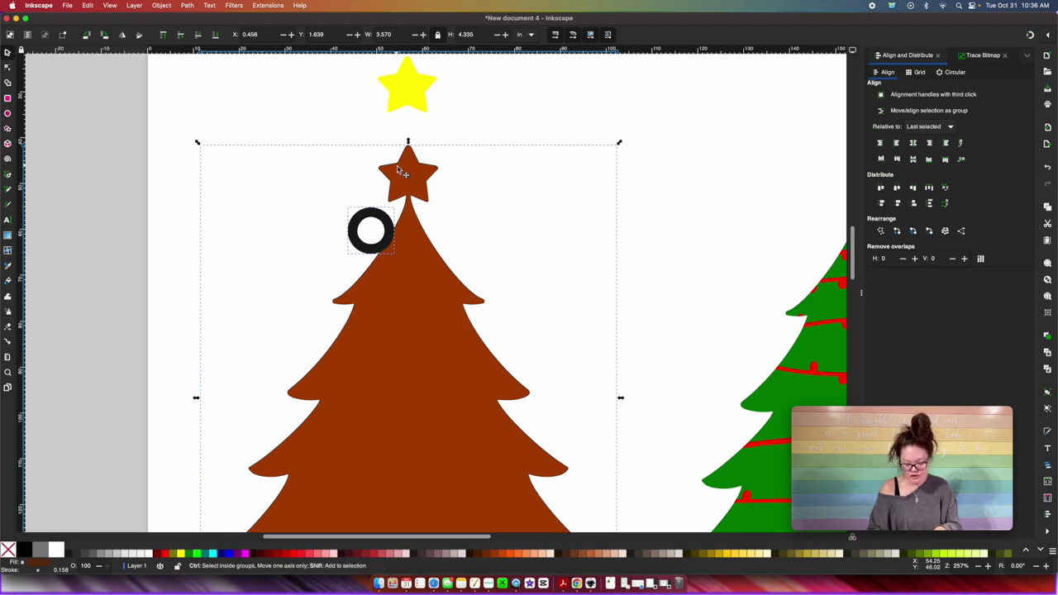
{"action": "key", "text": "ctrl+plus"}
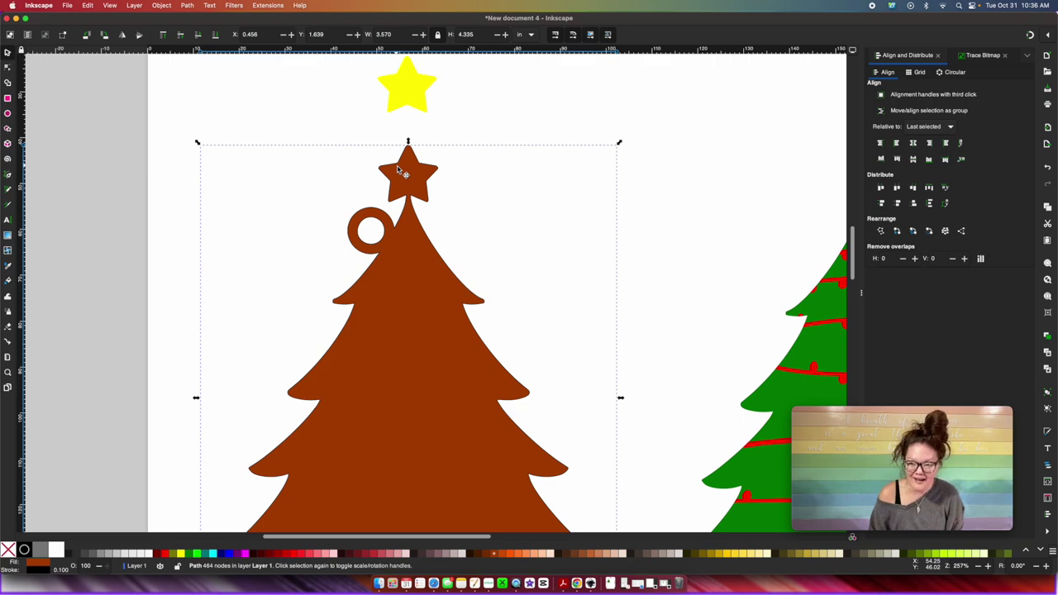
Group the solid green tree with its red string lights and flip the group horizontally.
{"action": "key", "text": "5"}
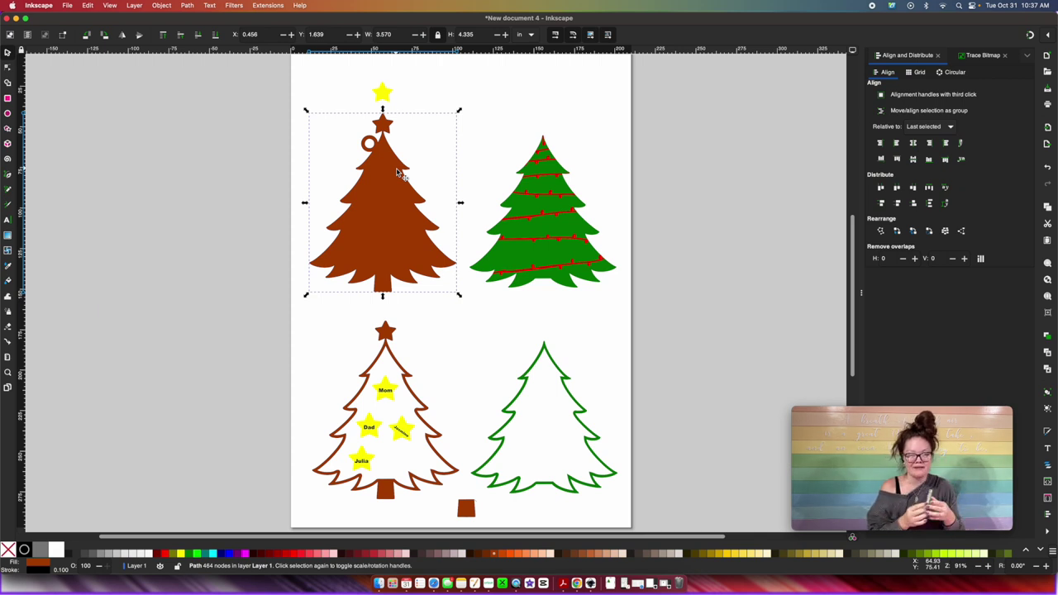
{"action": "left_click_drag", "start_coordinate": [675, 327], "coordinate": [451, 91]}
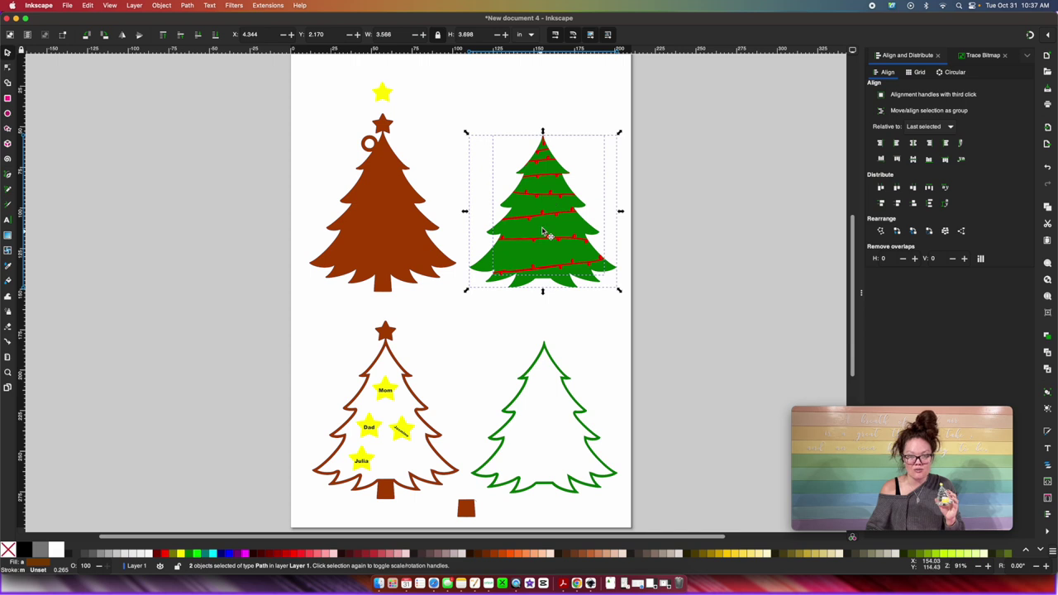
{"action": "key", "text": "alt"}
{"action": "key", "text": "ctrl+g"}
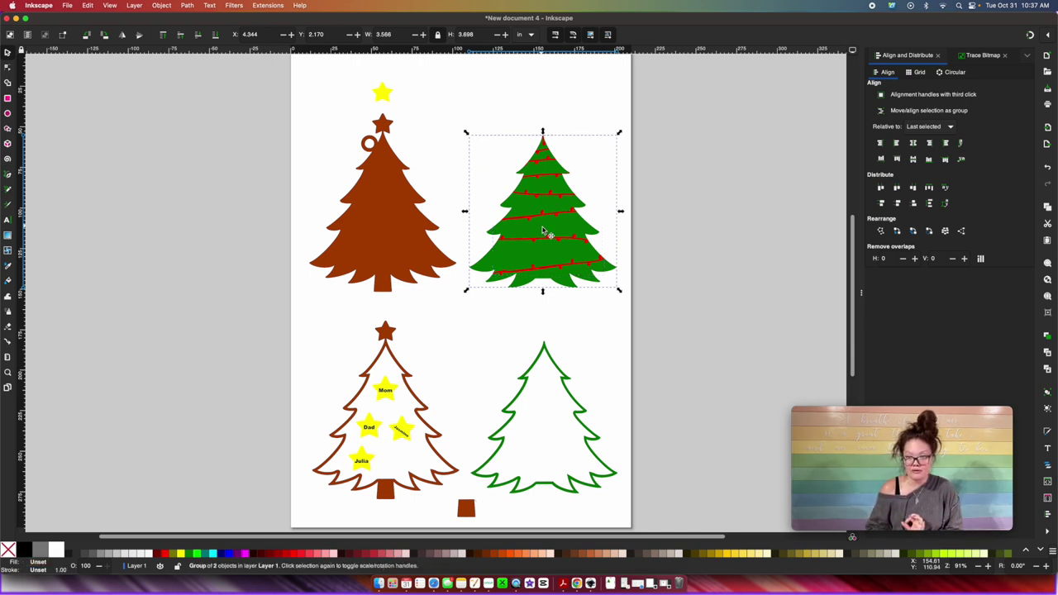
{"action": "left_click", "coordinate": [122, 36]}
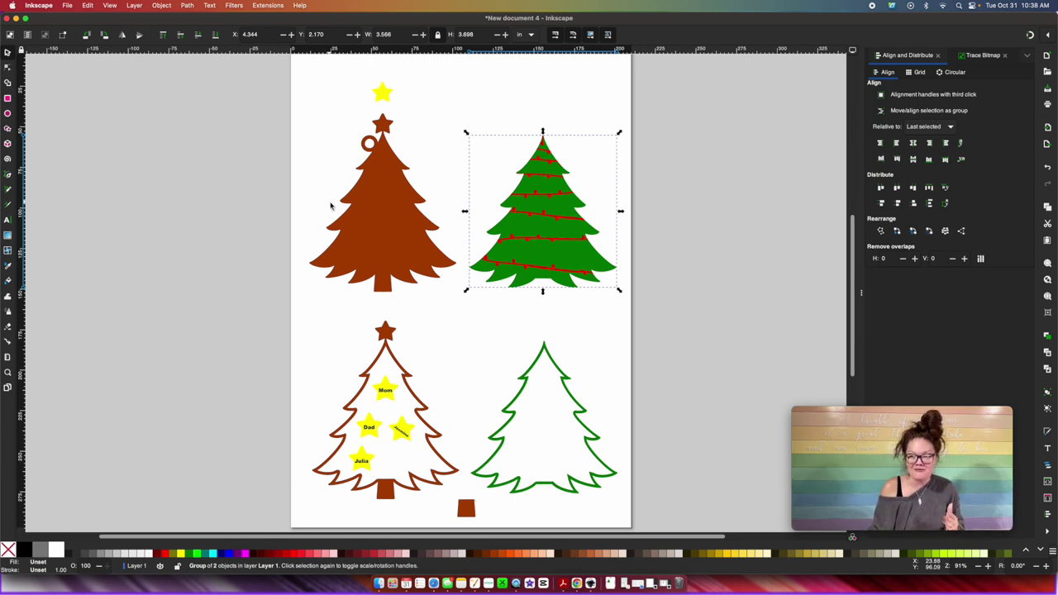
Save the document to the Desktop as a Plain SVG named "shaker tree ornament".
{"action": "left_click", "coordinate": [66, 5]}
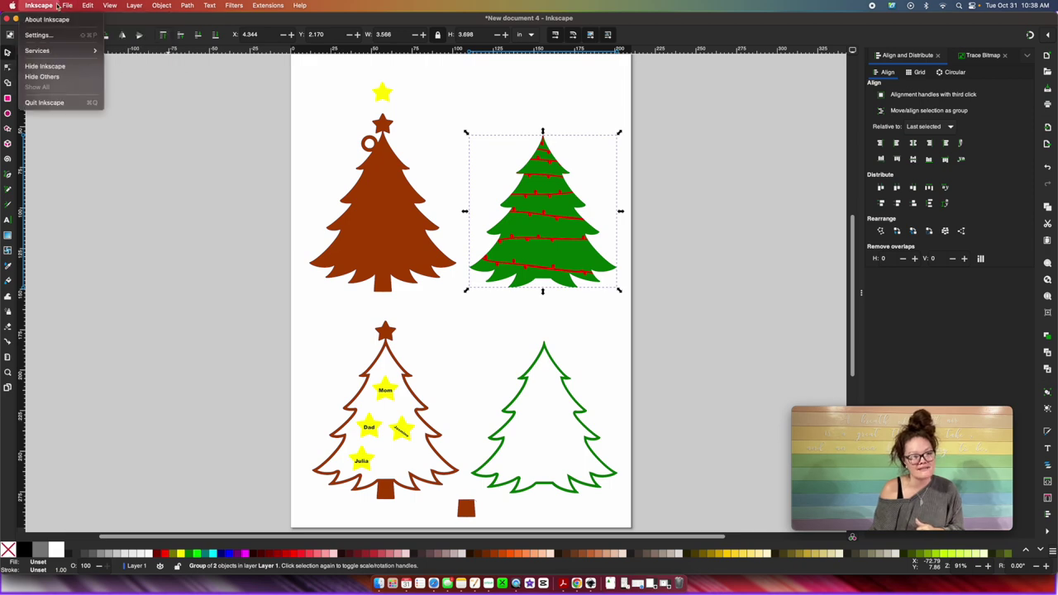
{"action": "key", "text": "super+shift+s"}
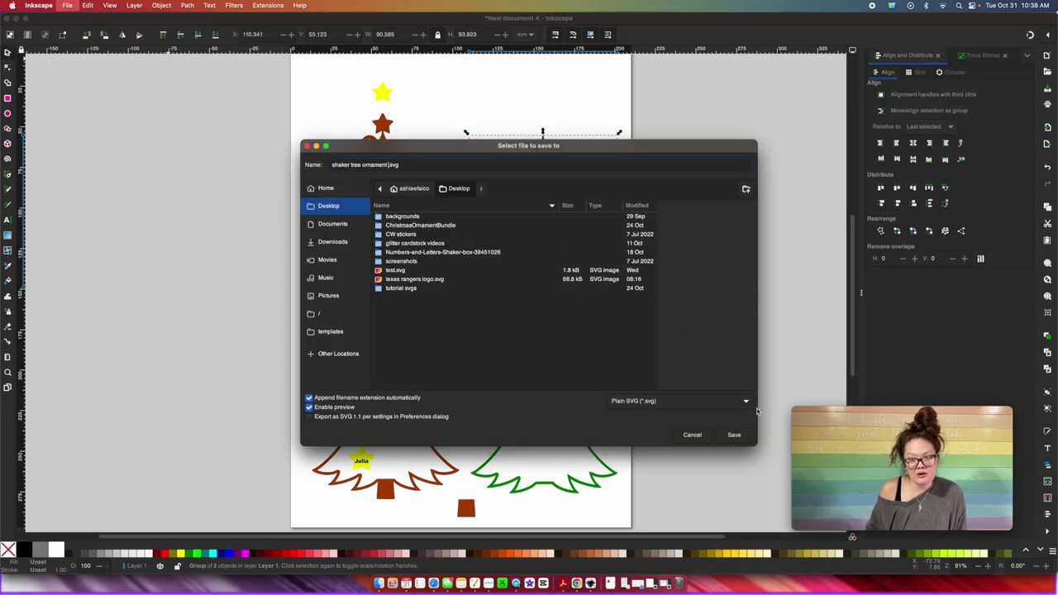
{"action": "left_click", "coordinate": [737, 437]}
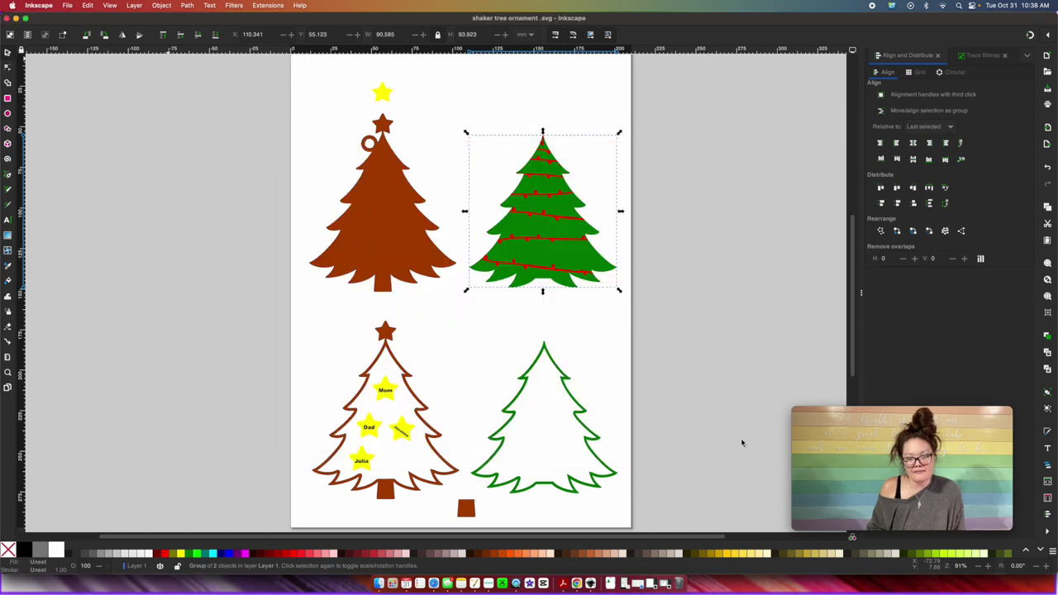
Switch to Glowforge in a new Safari window and upload "shaker tree ornament .svg" from the Desktop as a new design.
{"action": "right_click", "coordinate": [433, 583]}
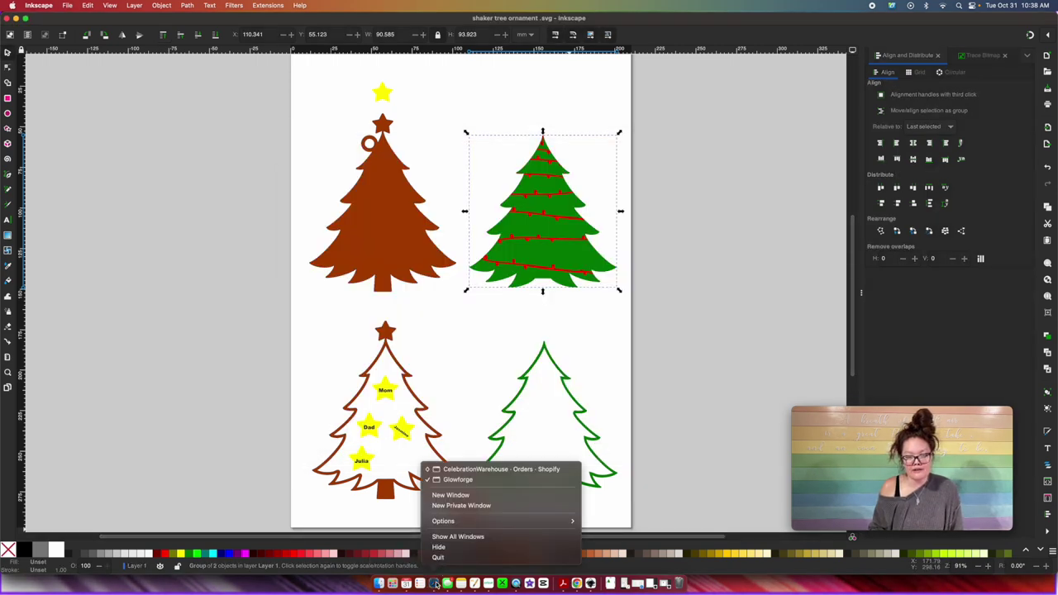
{"action": "left_click", "coordinate": [454, 495]}
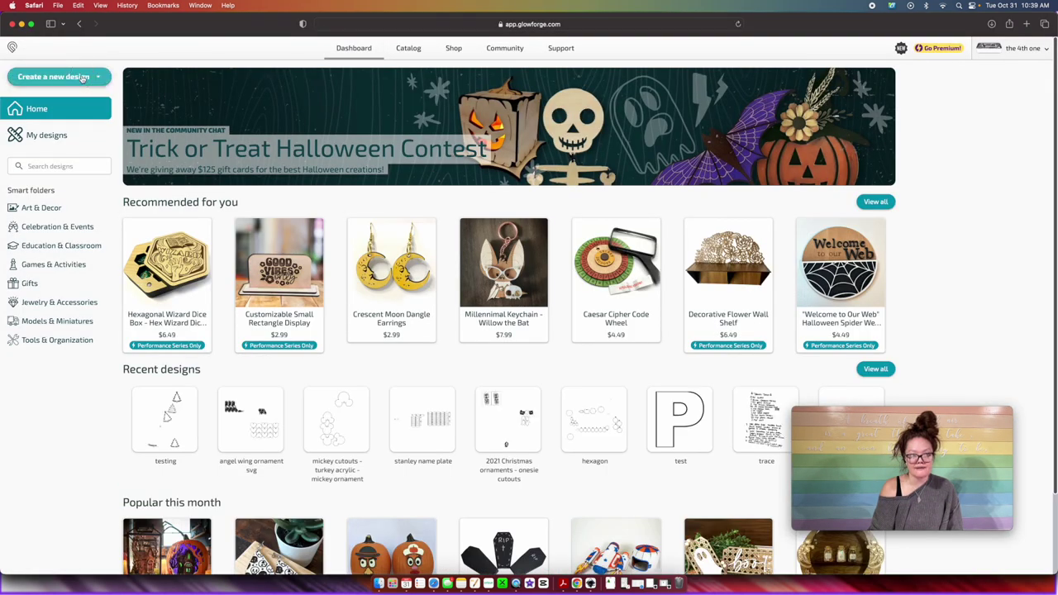
{"action": "left_click", "coordinate": [79, 76]}
{"action": "left_click", "coordinate": [62, 127]}
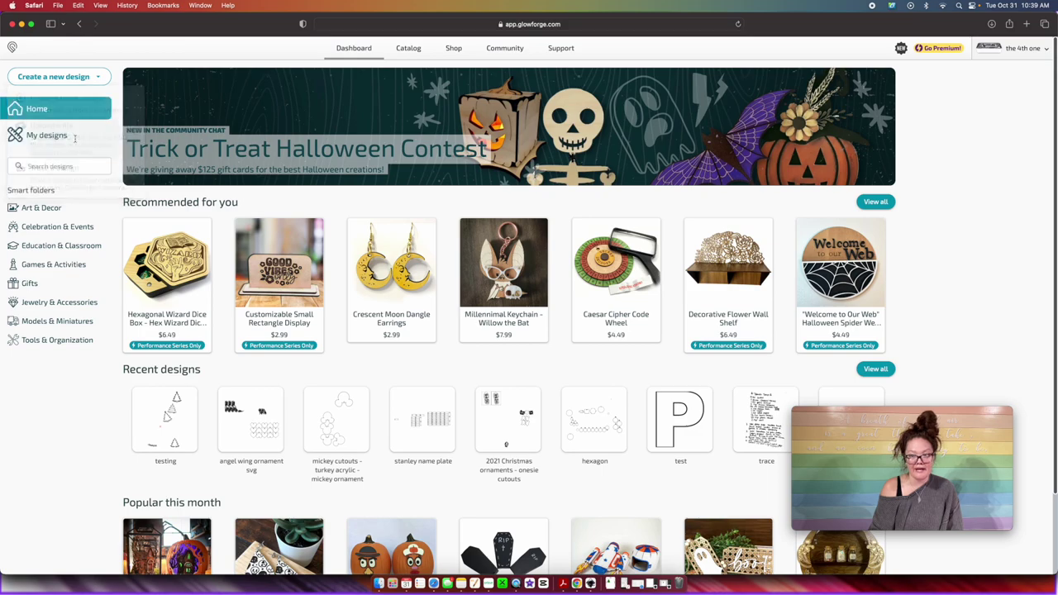
{"action": "left_click", "coordinate": [454, 251]}
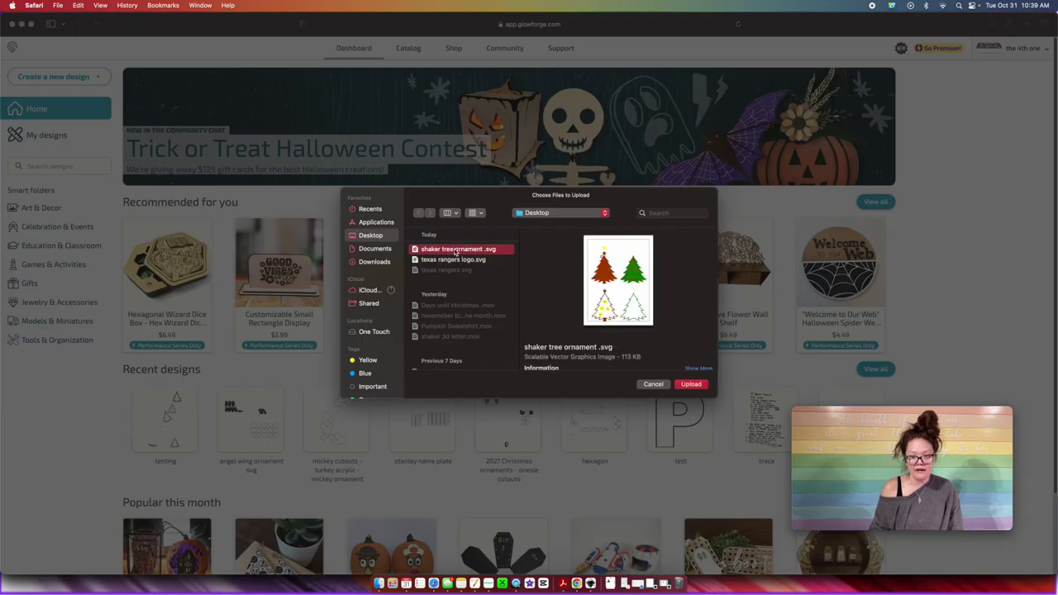
{"action": "double_click", "coordinate": [454, 251]}
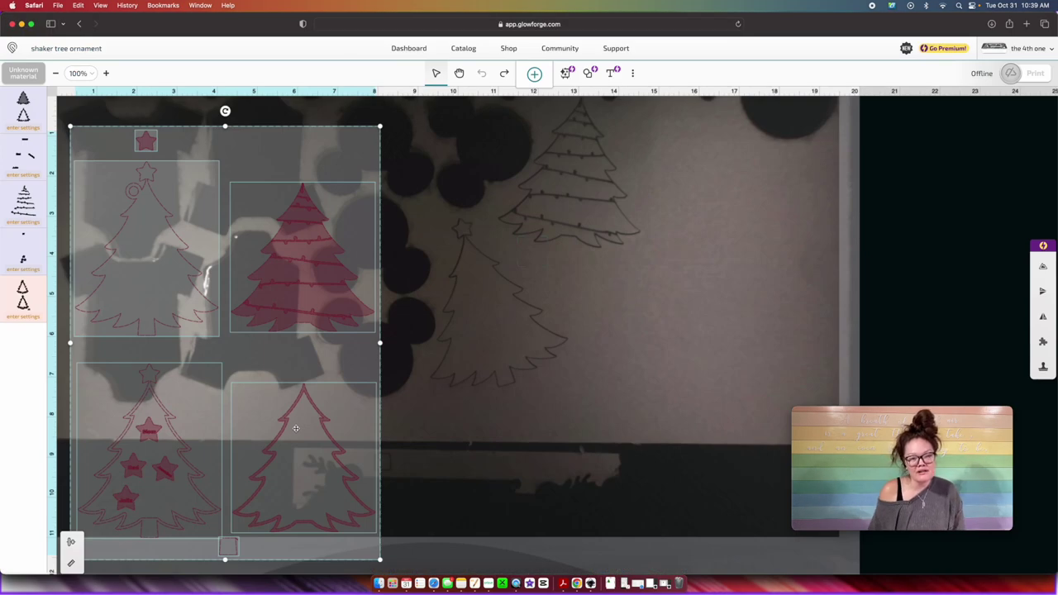
Move the whole imported artwork about 2.4 in right and 0.7 in up on the bed, and deselect it.
{"action": "left_click_drag", "start_coordinate": [295, 429], "coordinate": [392, 403]}
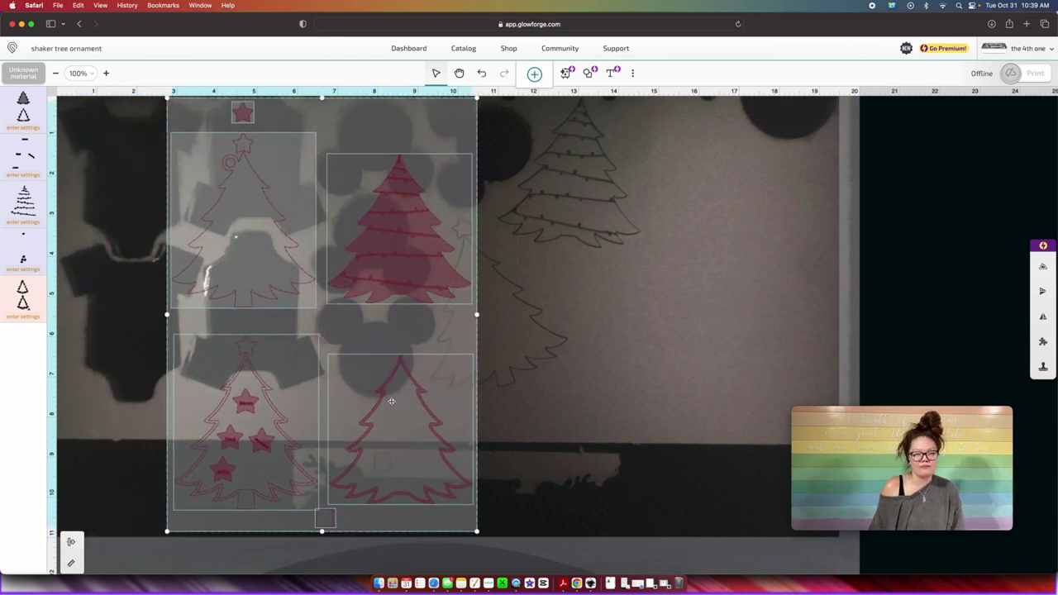
{"action": "left_click", "coordinate": [498, 367]}
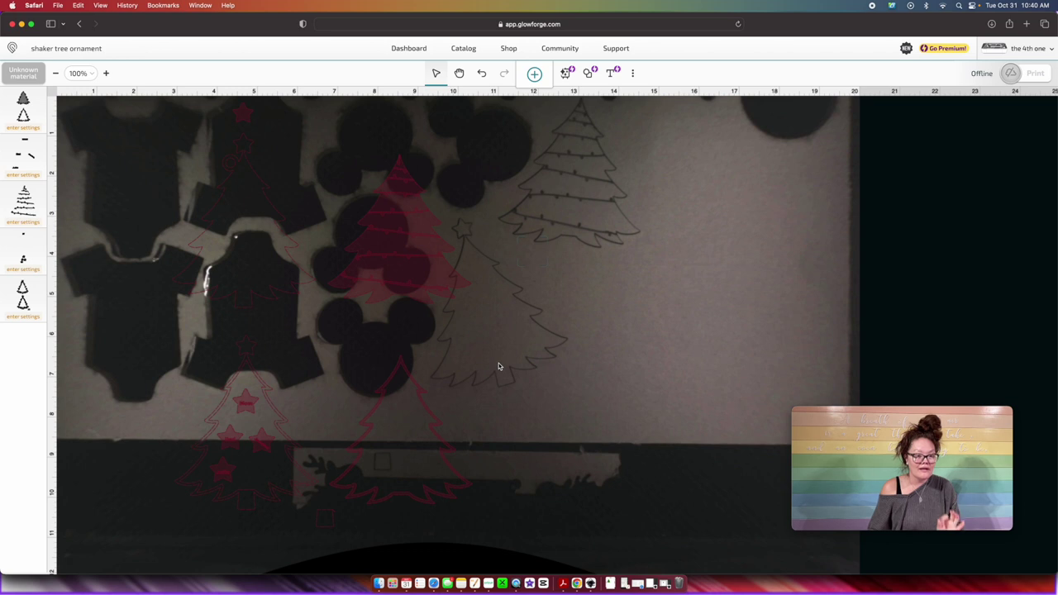
Ungroup the hollow tree from its name stars and shift the tree outline slightly on its own.
{"action": "left_click", "coordinate": [252, 353]}
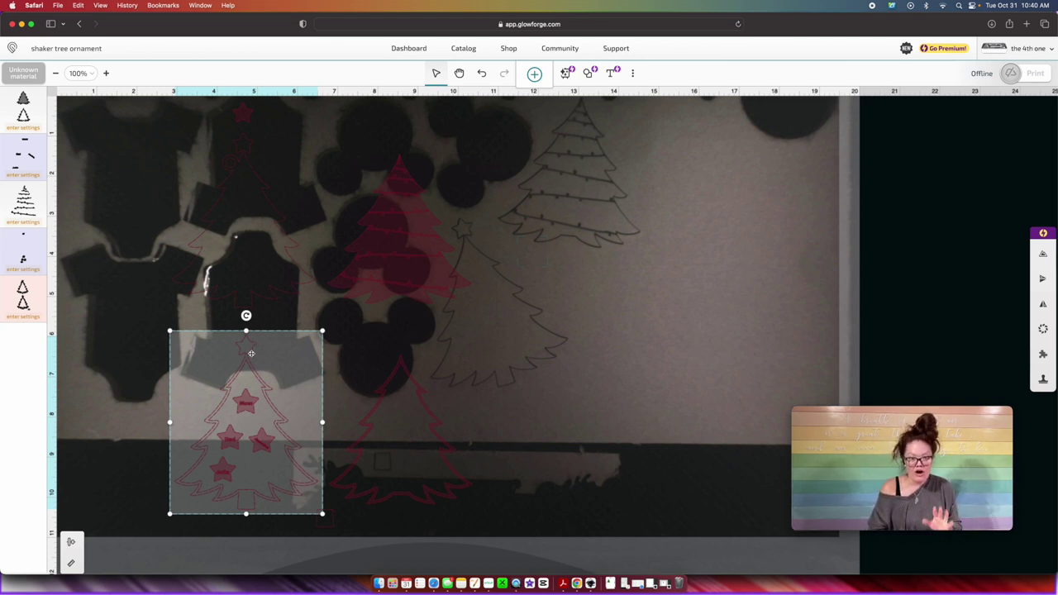
{"action": "left_click_drag", "start_coordinate": [250, 353], "coordinate": [250, 353]}
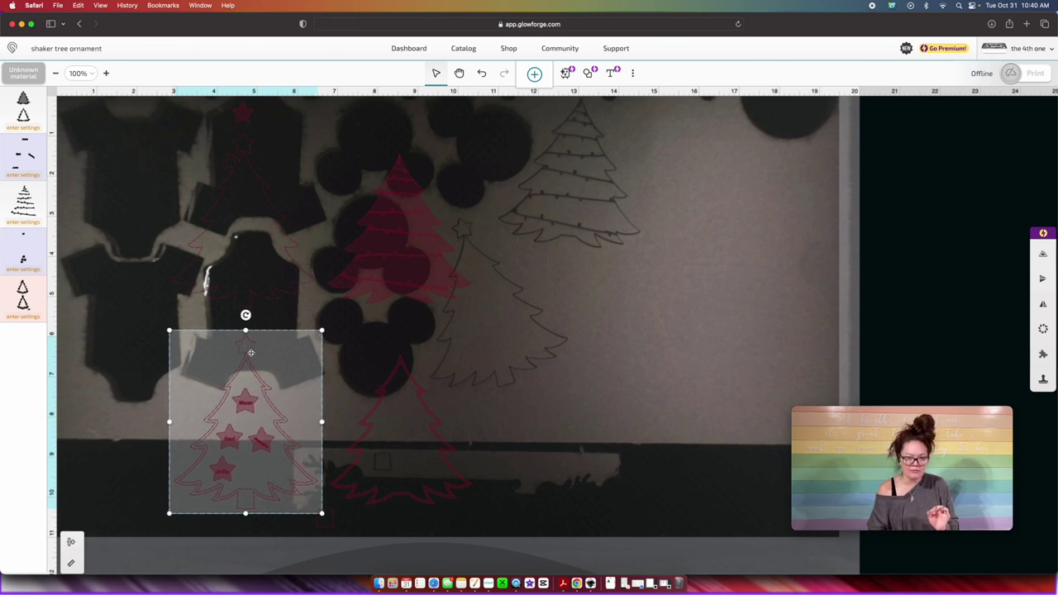
{"action": "right_click", "coordinate": [250, 353]}
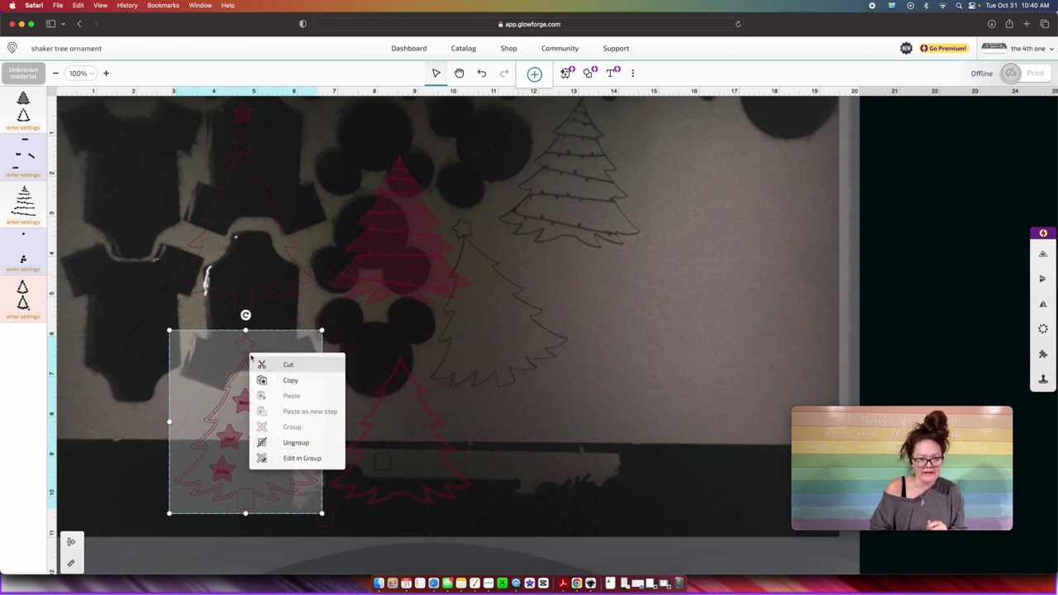
{"action": "left_click", "coordinate": [294, 442]}
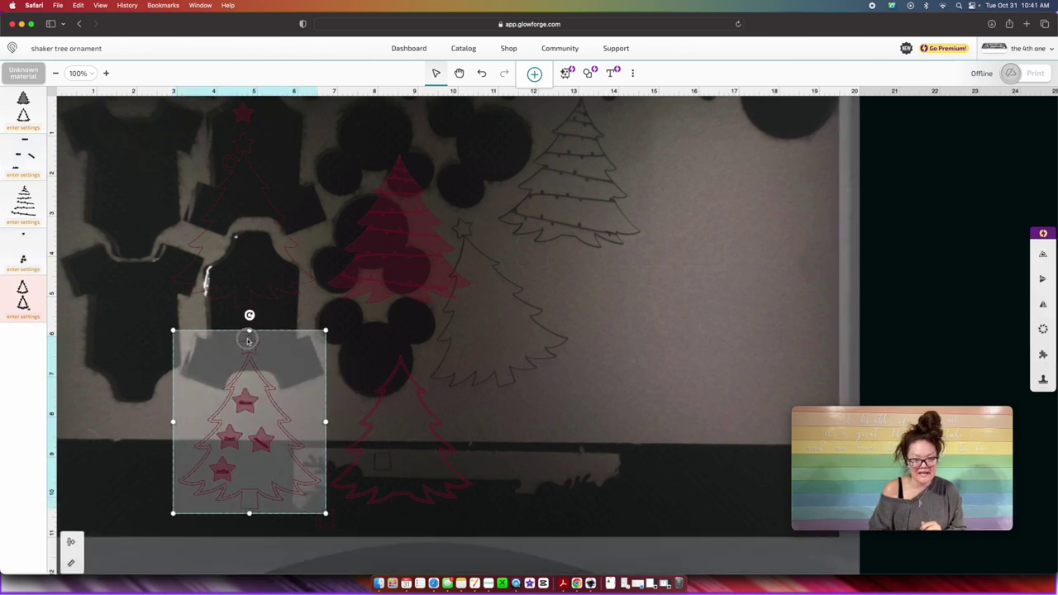
{"action": "left_click_drag", "start_coordinate": [243, 340], "coordinate": [246, 338]}
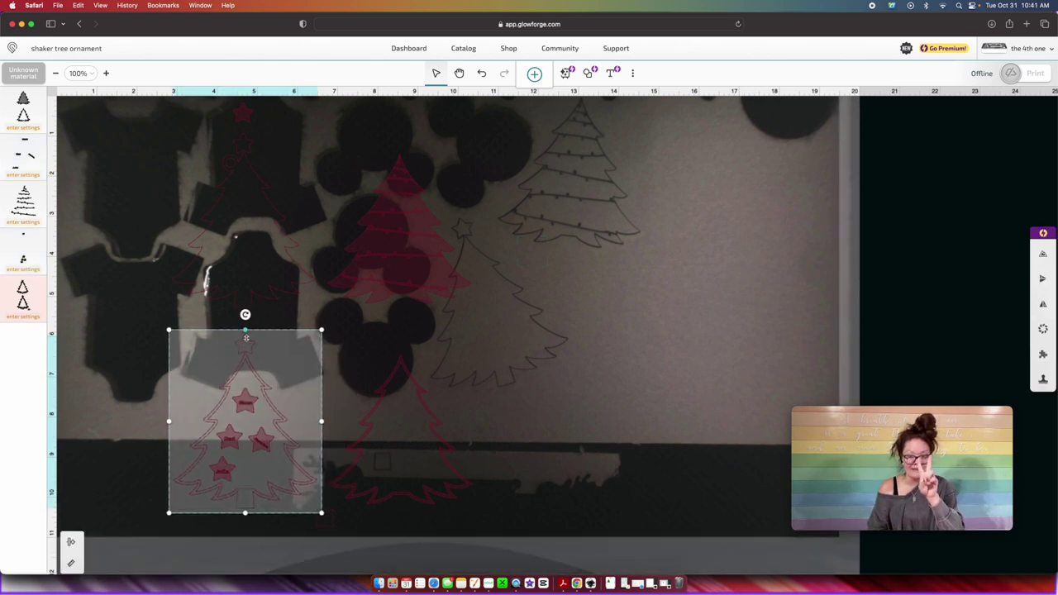